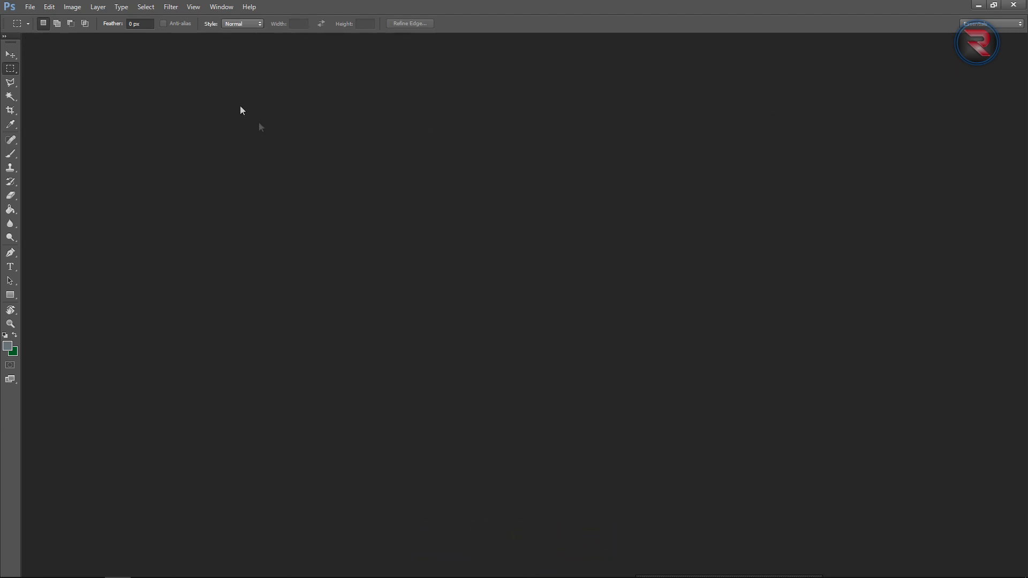
# - Open the Window menu to see which panels can be shown
pyautogui.click(223, 6)
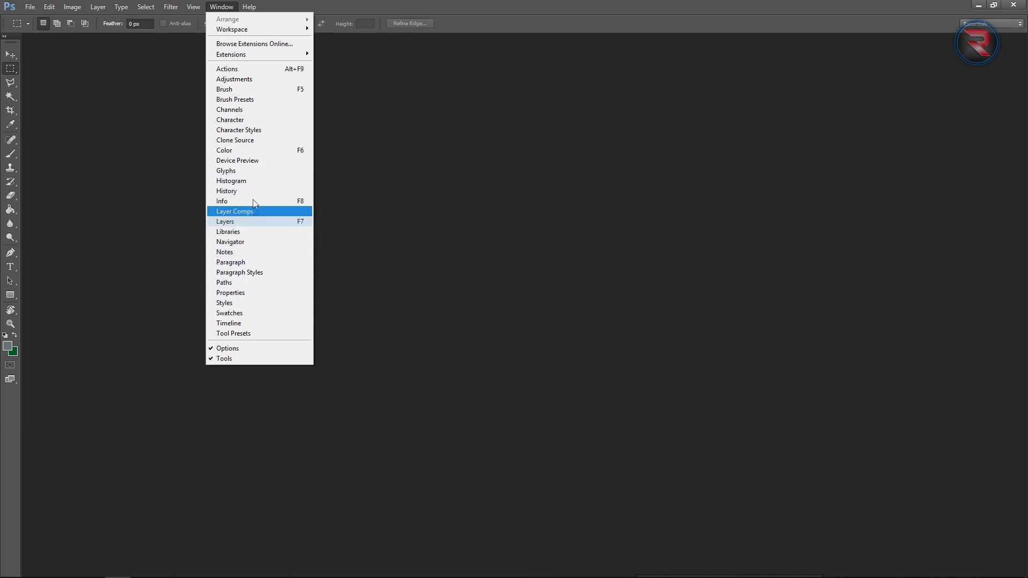
# - Show the Layers panel group, browse its Properties, History and Brush tabs, and return to Layers
pyautogui.click(228, 224)
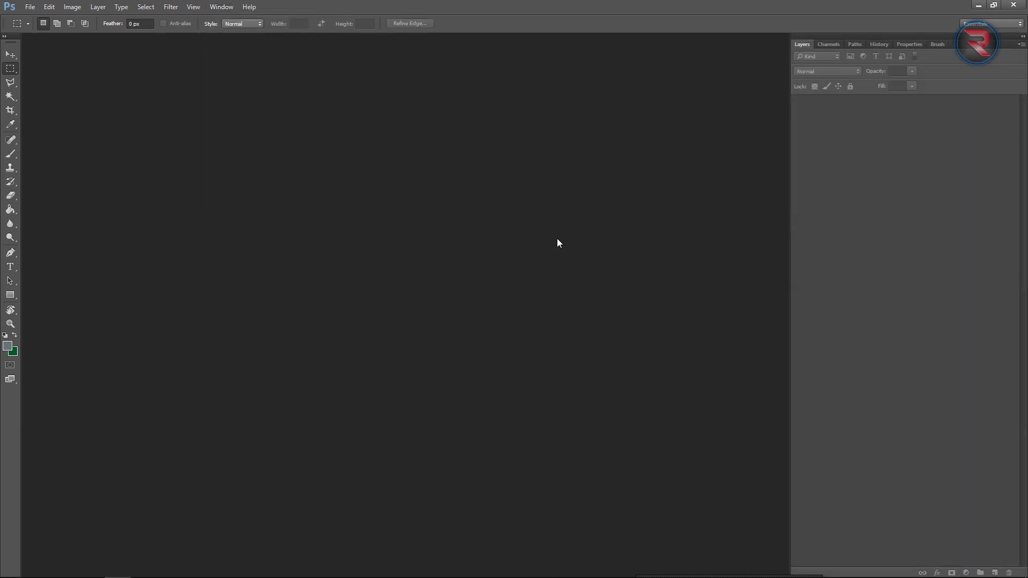
pyautogui.click(829, 44)
pyautogui.click(879, 44)
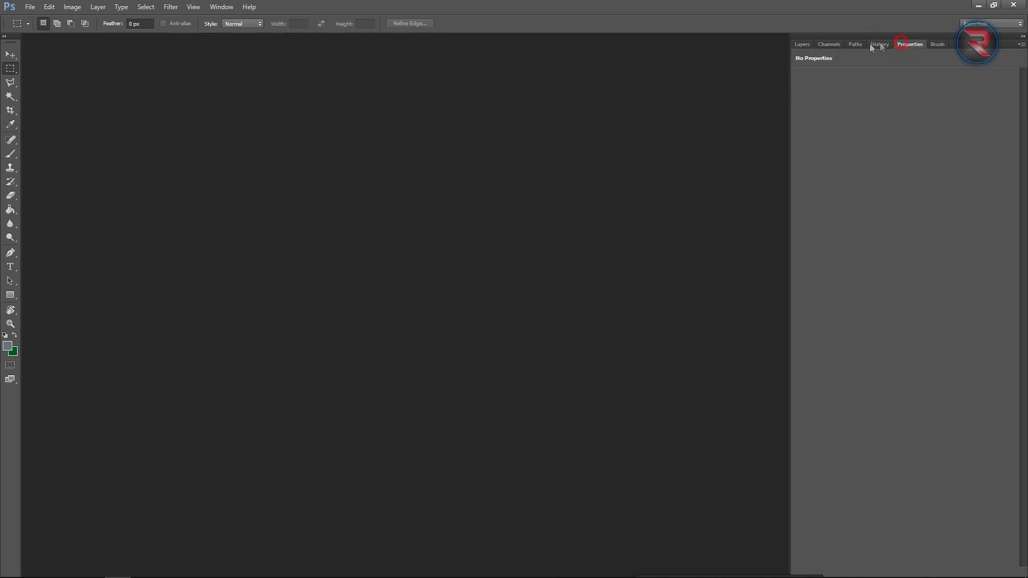
pyautogui.click(810, 46)
pyautogui.click(879, 45)
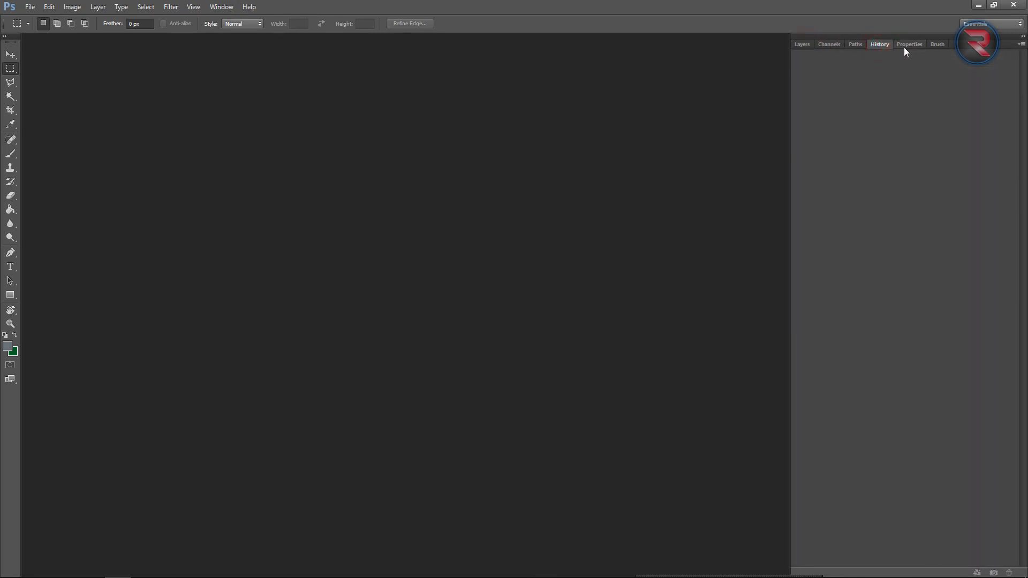
pyautogui.click(937, 47)
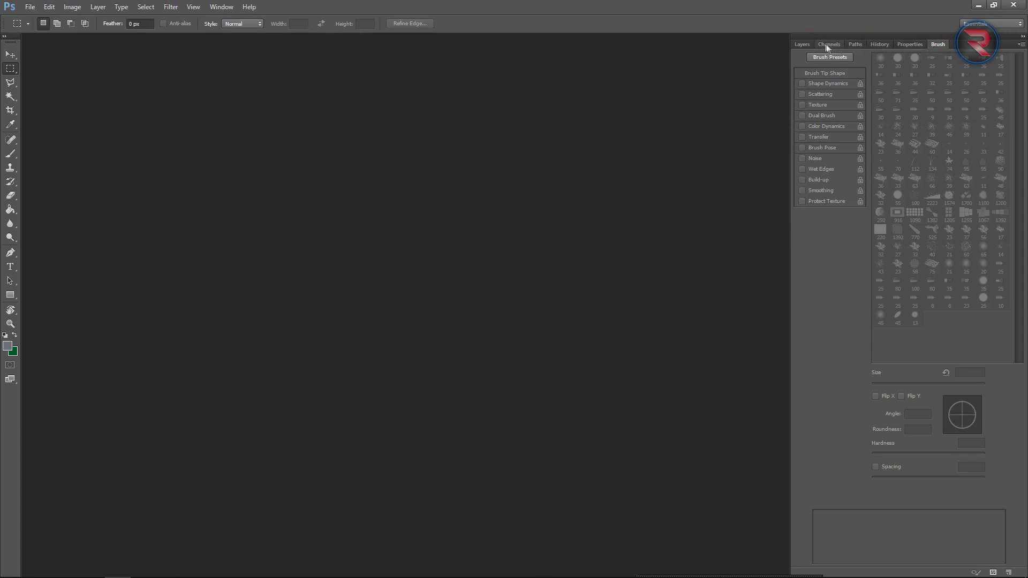
pyautogui.click(812, 44)
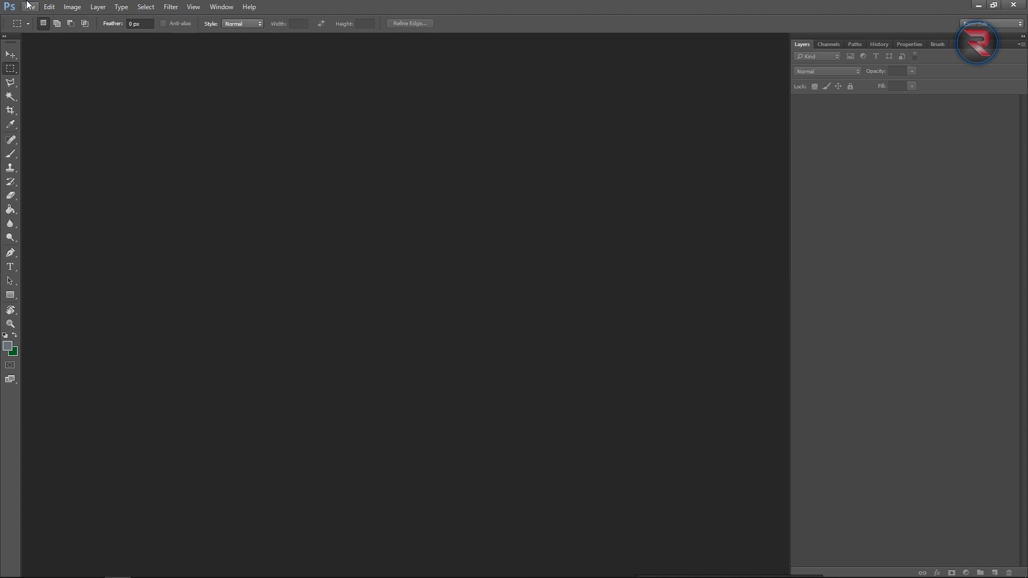
# - Start File > Open and browse the DATA2 drive into TRAINING POST PRODUCTION > POST PRODUCTION
pyautogui.click(29, 5)
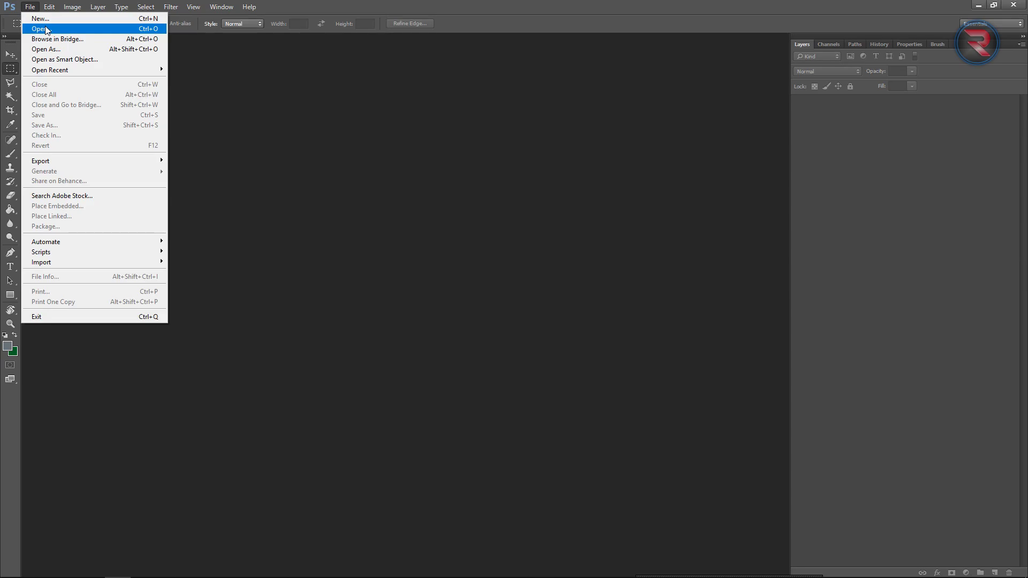
pyautogui.click(46, 30)
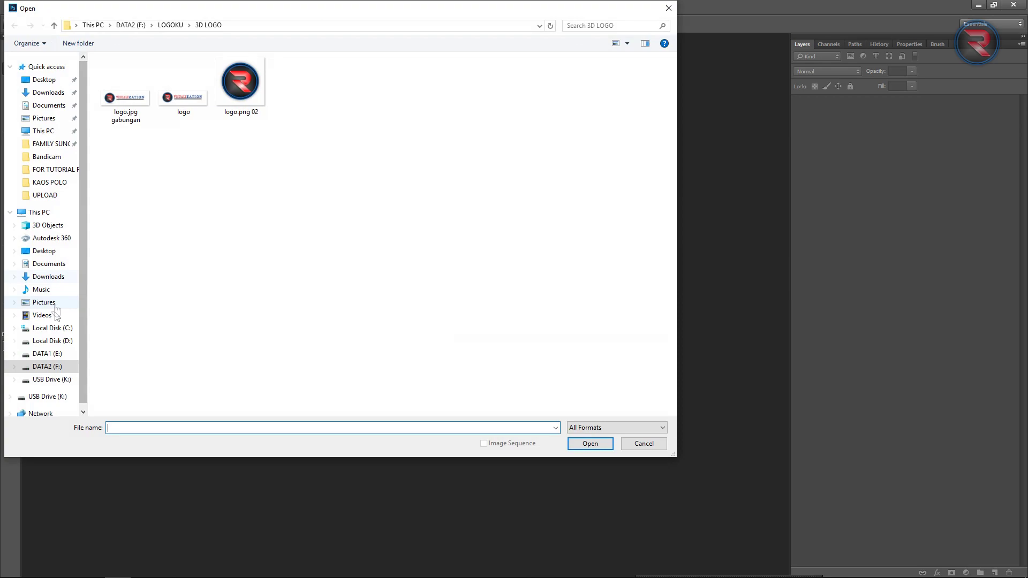
pyautogui.click(46, 368)
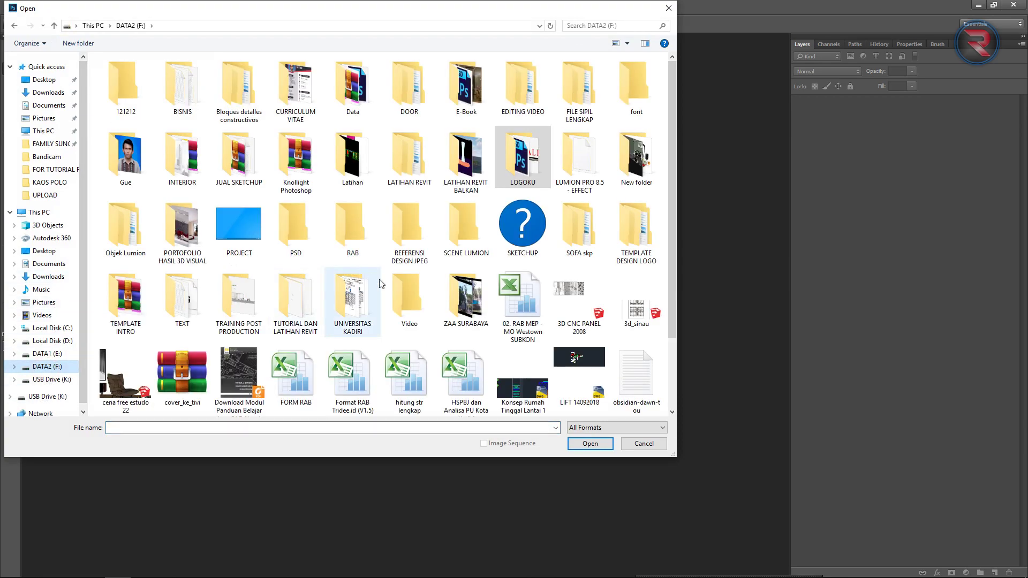
pyautogui.doubleClick(240, 300)
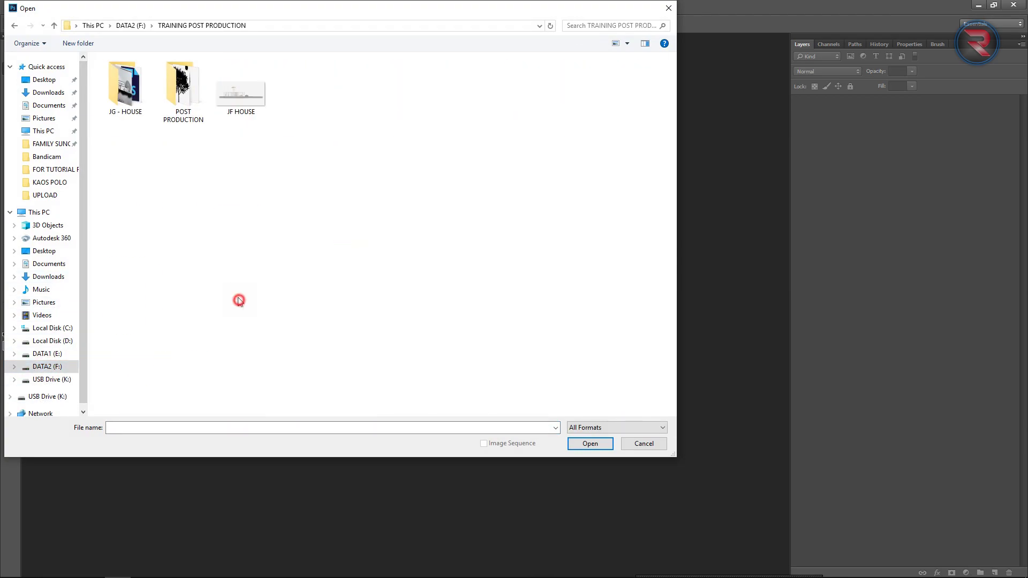
pyautogui.doubleClick(172, 86)
pyautogui.click(350, 279)
pyautogui.press('BackSpace')
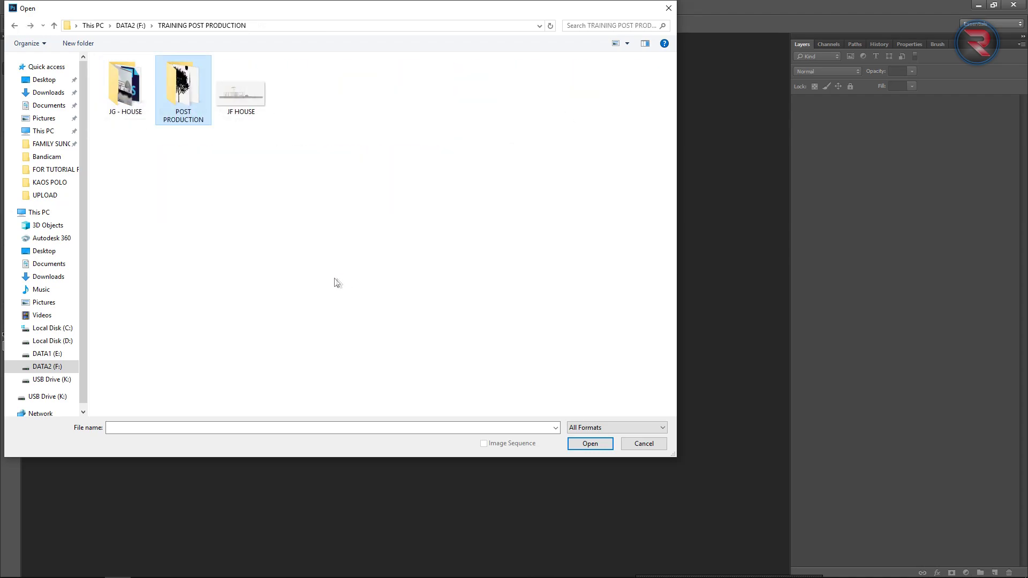
pyautogui.press('BackSpace')
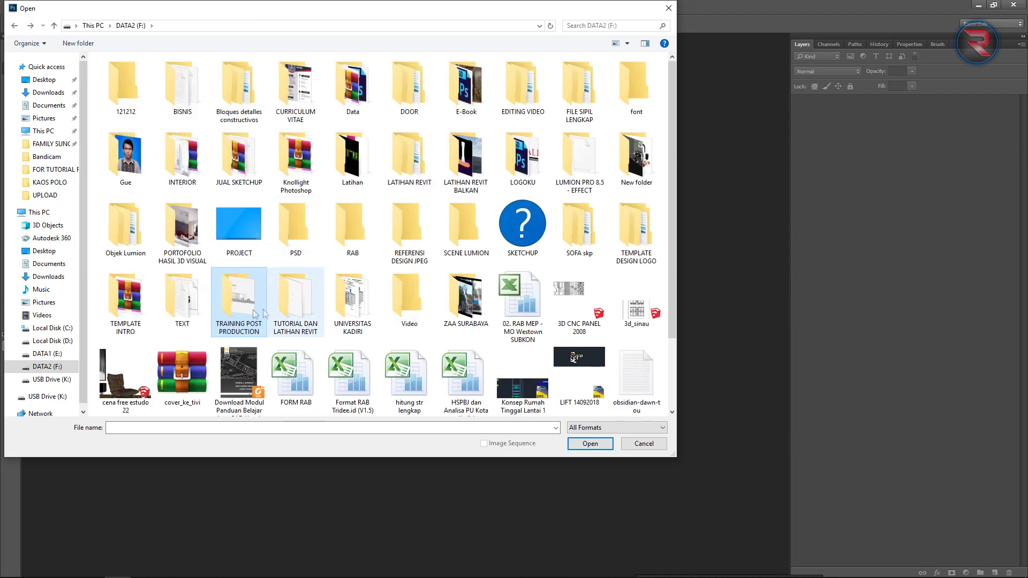
# - Go into the BLACK PEOPLE PNG folder, open STUDI KASUS 01, and dismiss the pixel-aspect notice
pyautogui.click(237, 304)
pyautogui.doubleClick(237, 305)
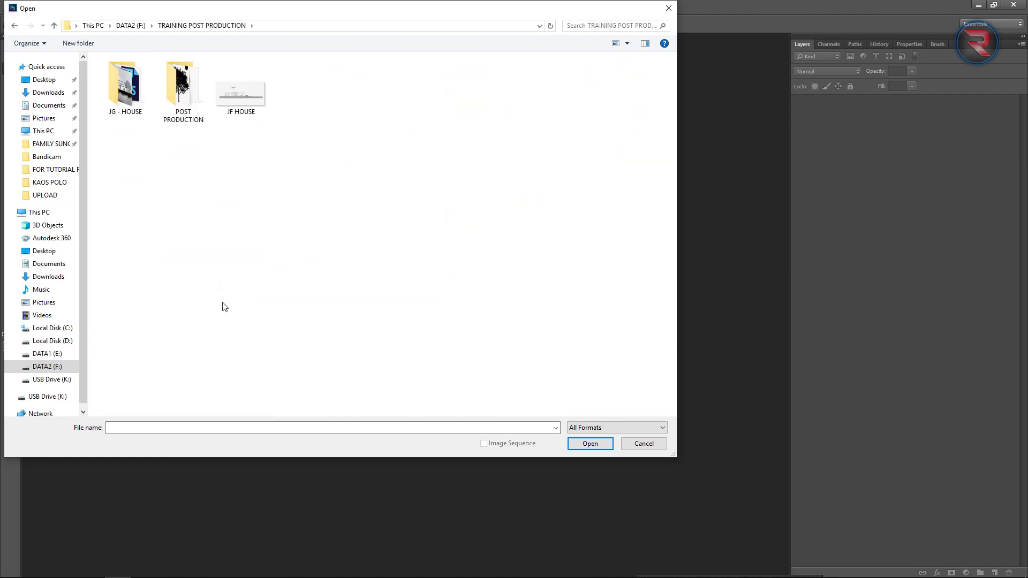
pyautogui.doubleClick(171, 94)
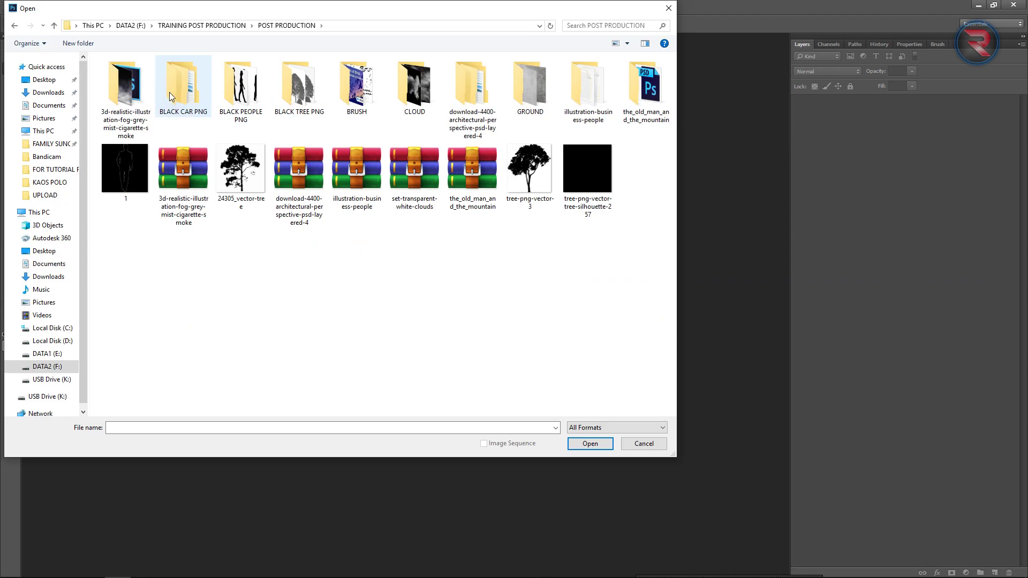
pyautogui.doubleClick(169, 93)
pyautogui.press('BackSpace')
pyautogui.click(231, 92)
pyautogui.doubleClick(230, 93)
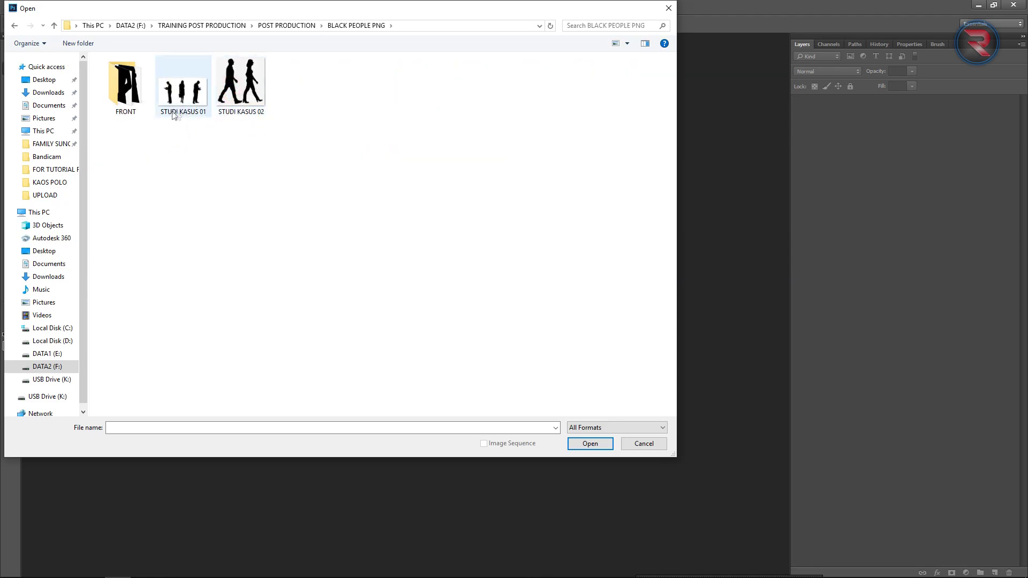
pyautogui.doubleClick(181, 93)
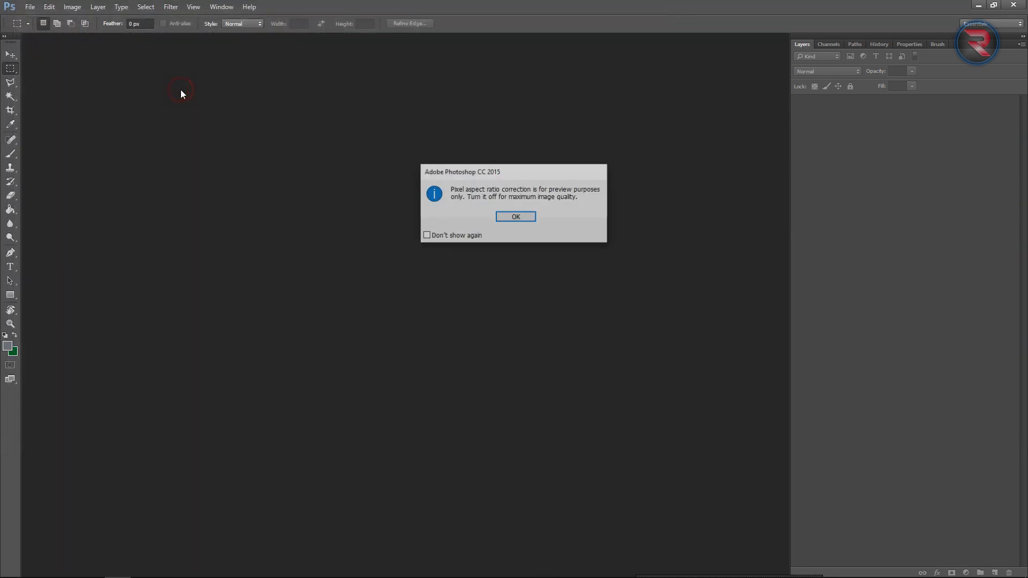
pyautogui.click(523, 217)
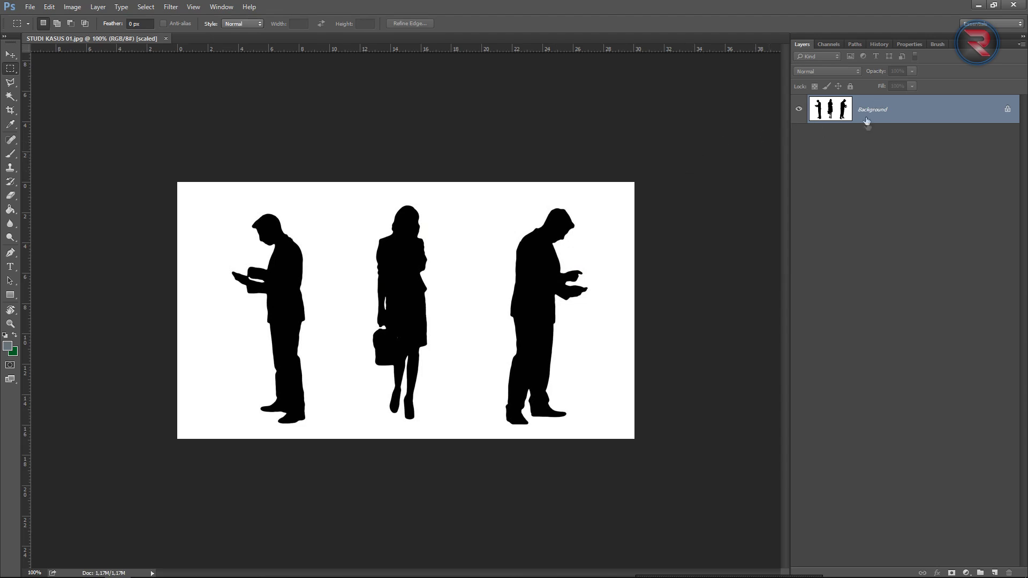
# - Duplicate the Background layer twice, creating Background copy and Background copy 2
pyautogui.click(861, 145)
pyautogui.click(863, 114)
pyautogui.click(866, 121)
pyautogui.rightClick(863, 114)
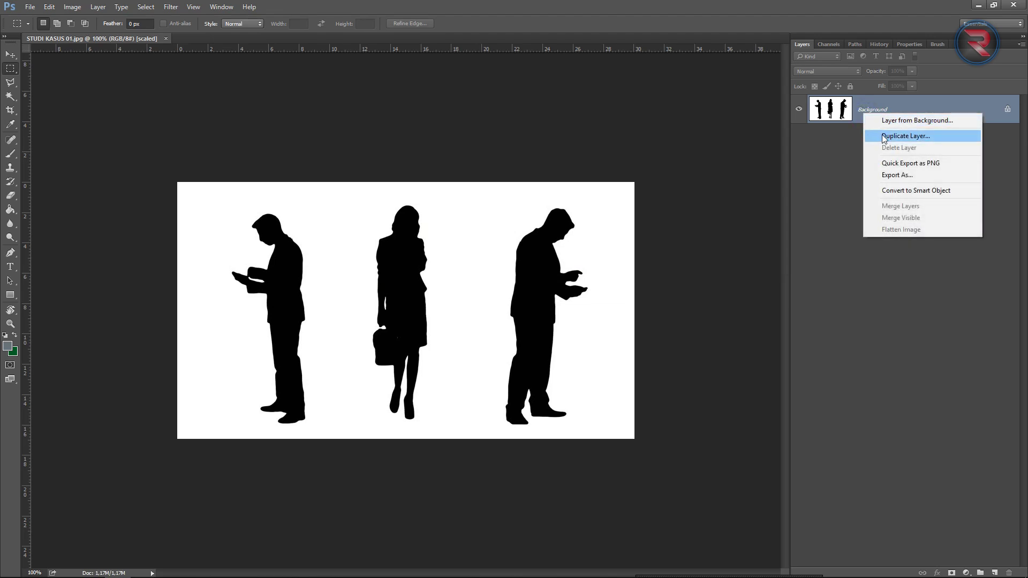
pyautogui.click(905, 136)
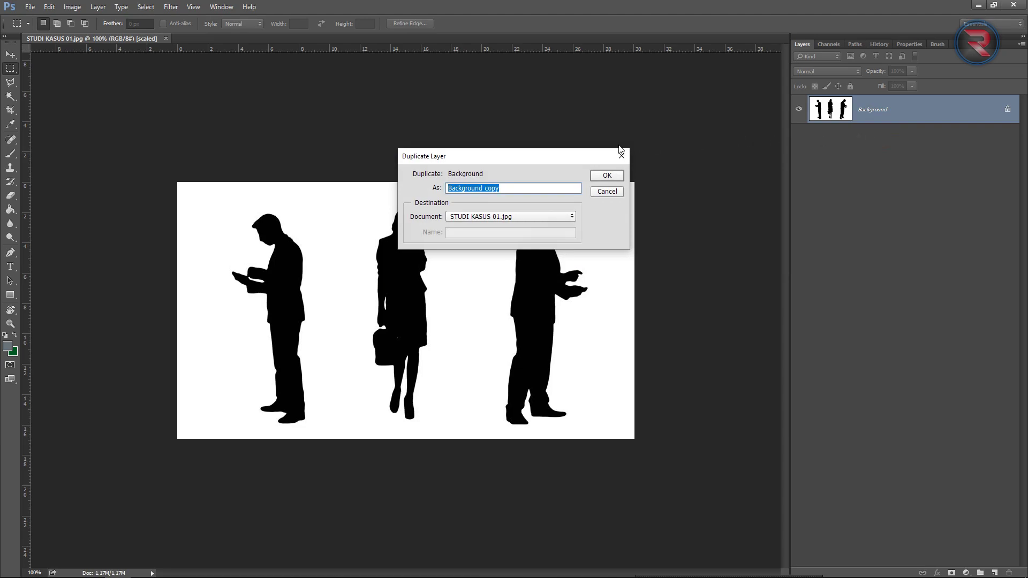
pyautogui.click(608, 176)
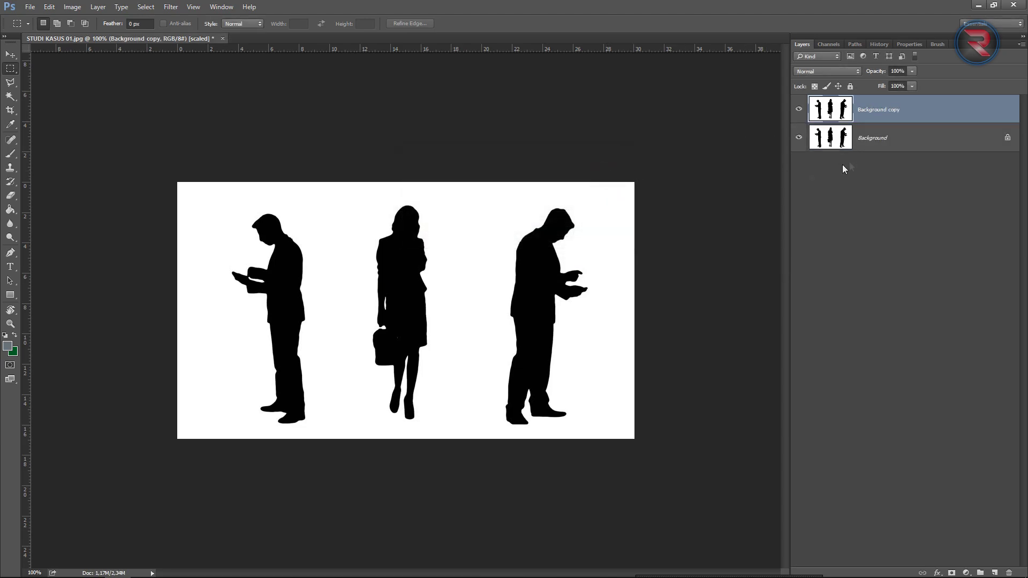
pyautogui.click(861, 141)
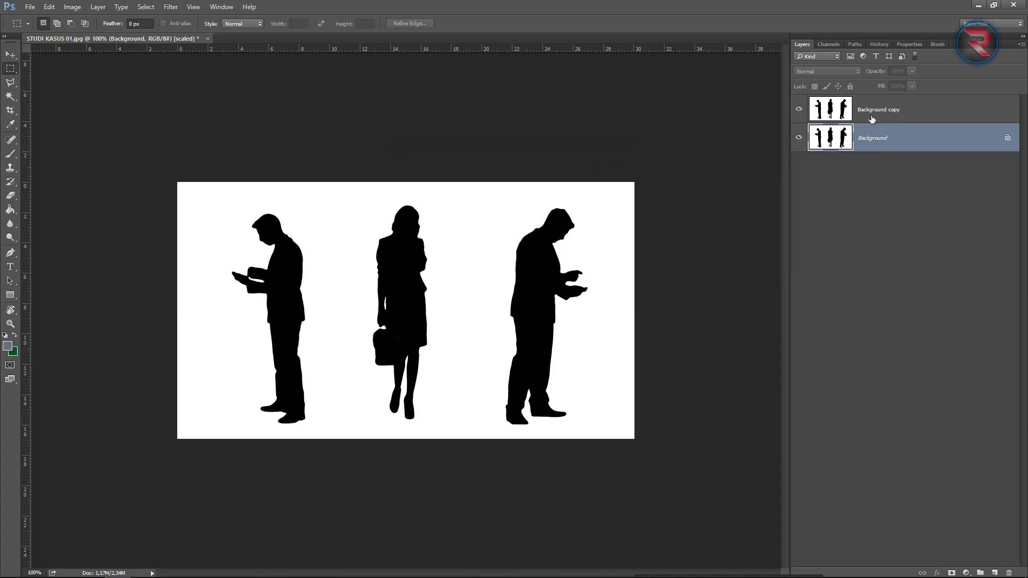
pyautogui.hotkey('ctrl', 'j')
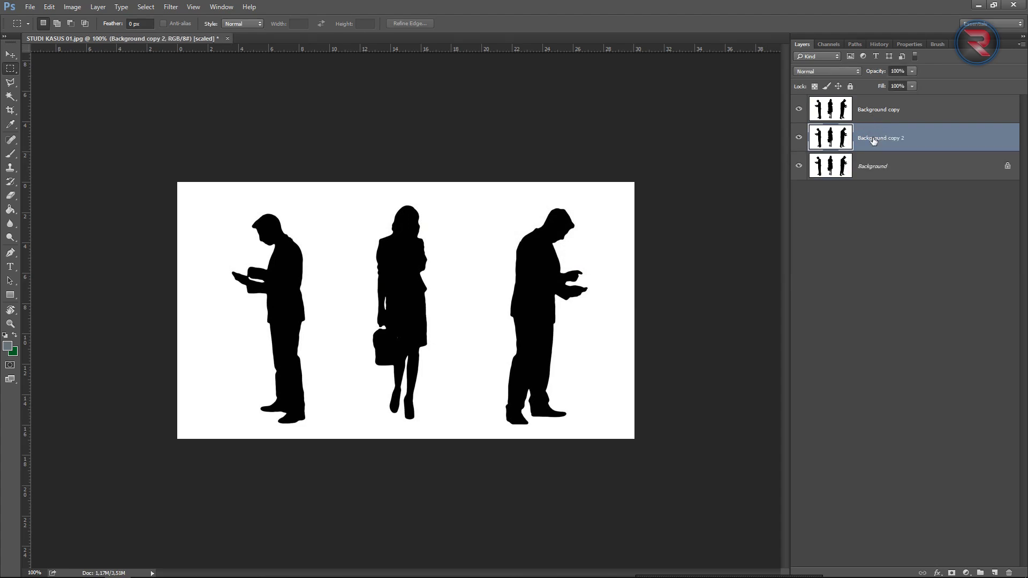
# - Hide the original Background, delete Background copy, and make Background copy 2 the active layer
pyautogui.click(882, 112)
pyautogui.click(799, 109)
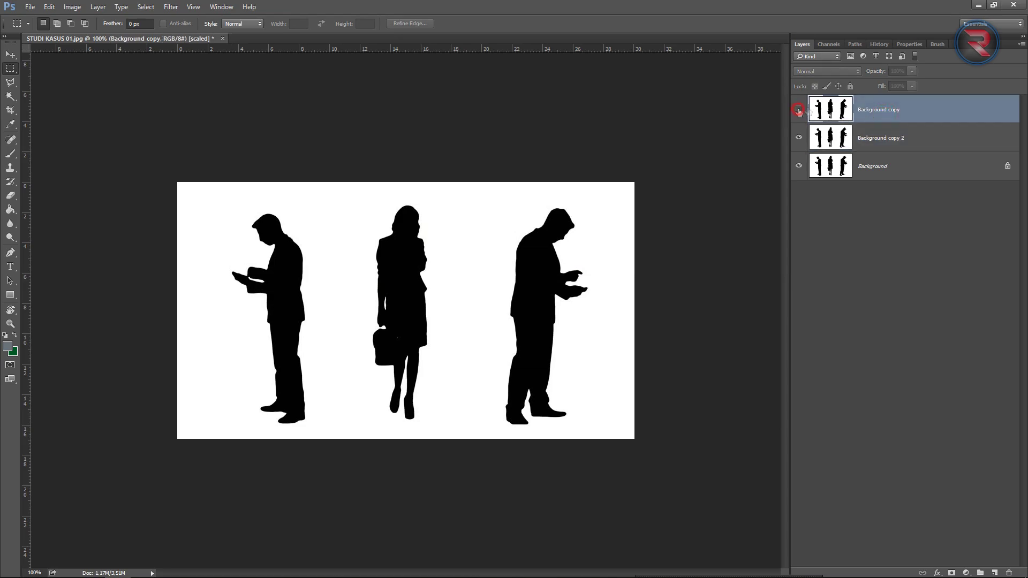
pyautogui.click(799, 110)
pyautogui.click(881, 138)
pyautogui.click(883, 117)
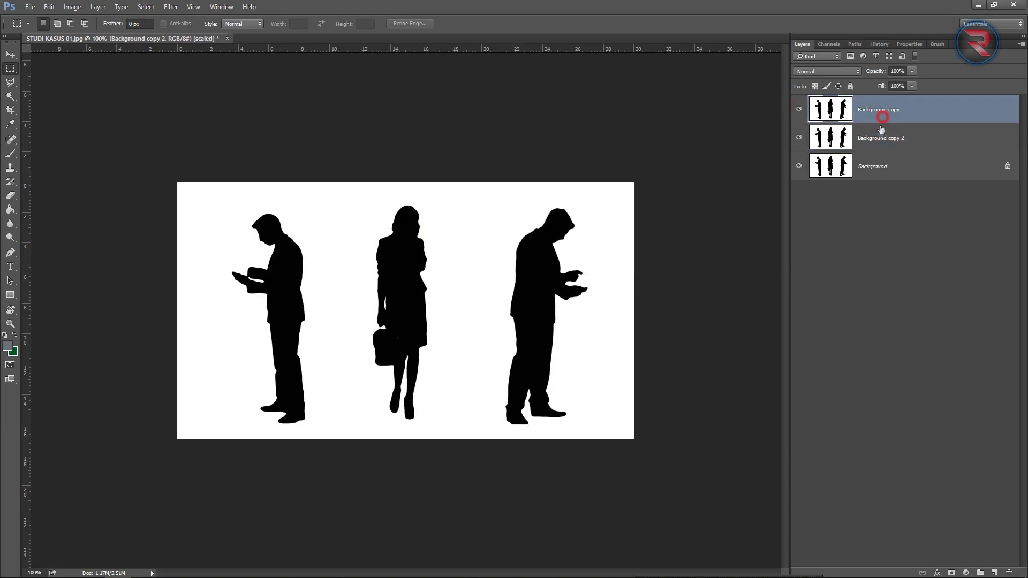
pyautogui.click(800, 168)
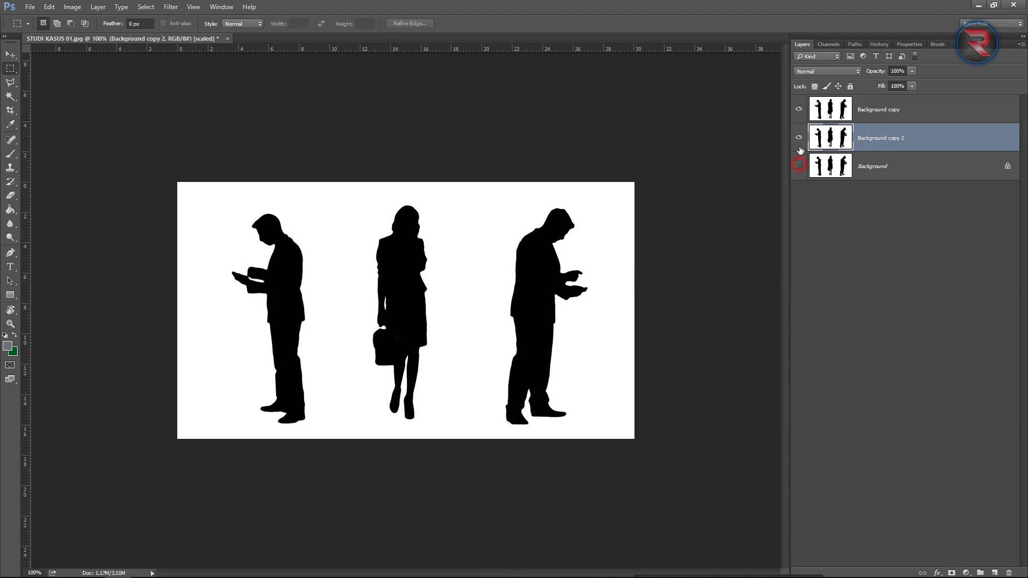
pyautogui.click(882, 114)
pyautogui.rightClick(883, 116)
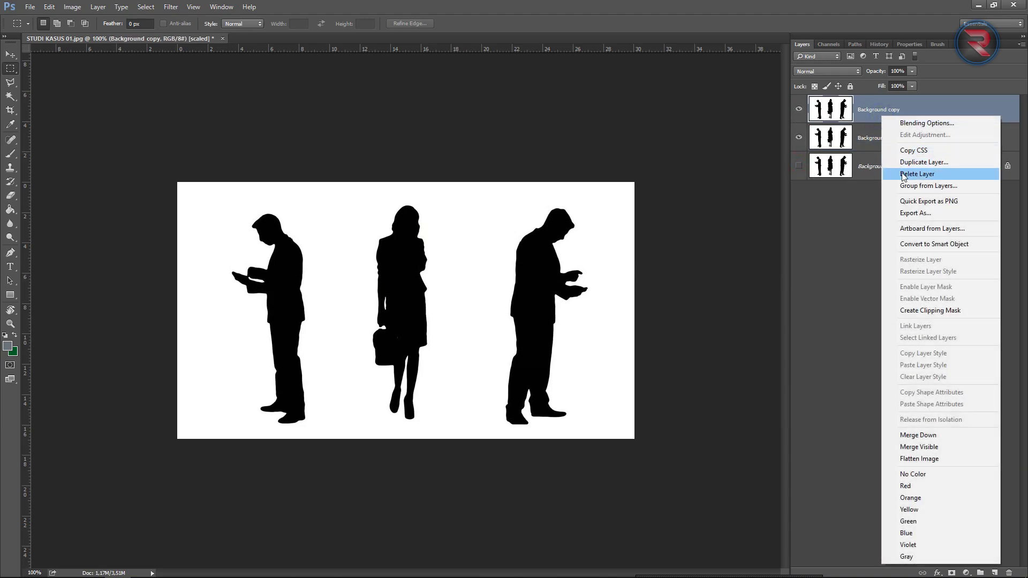
pyautogui.click(904, 174)
pyautogui.click(477, 215)
pyautogui.click(873, 231)
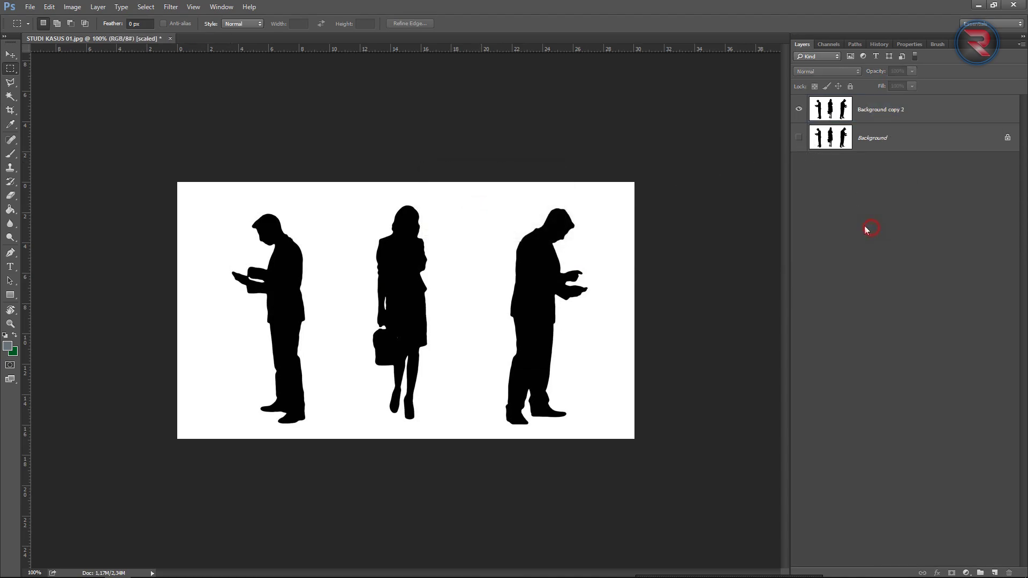
pyautogui.click(875, 115)
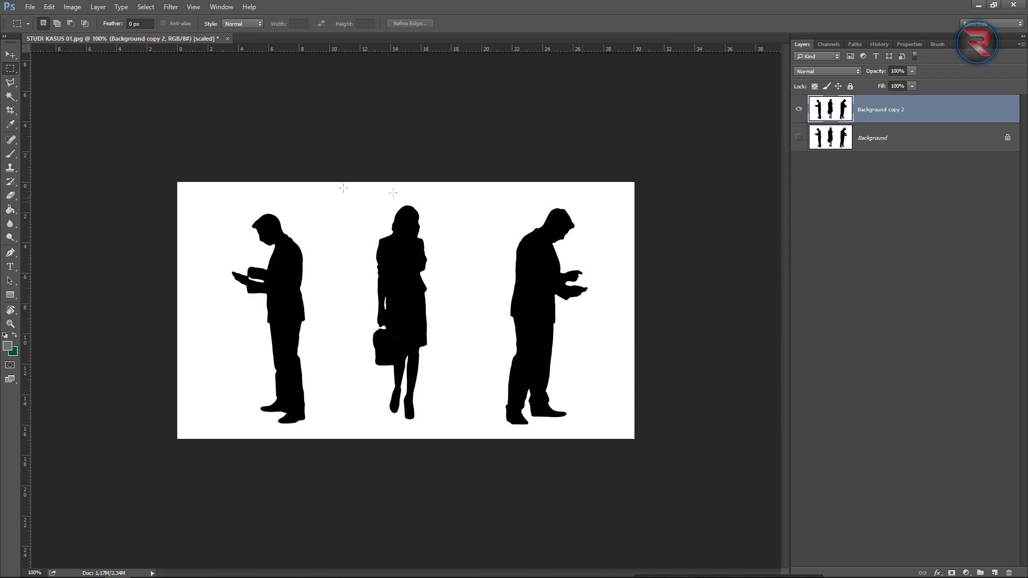
# - Select the left man's silhouette with the Magic Wand
pyautogui.click(11, 100)
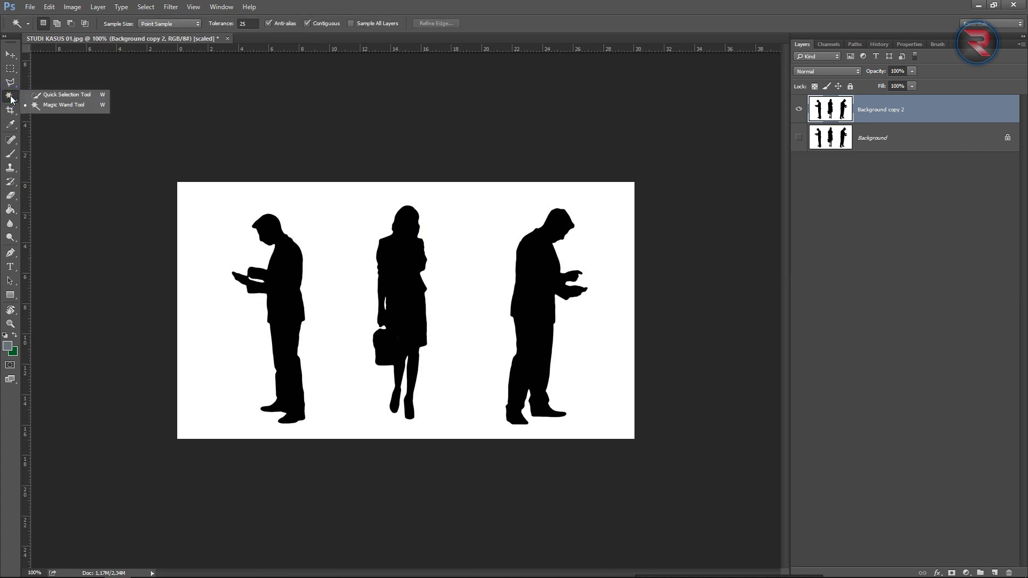
pyautogui.click(12, 100)
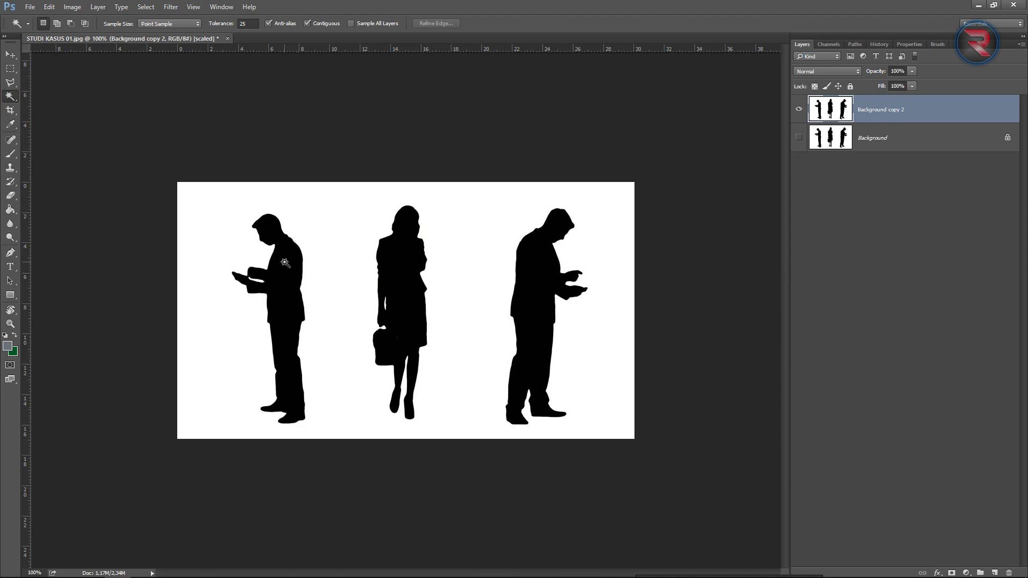
pyautogui.click(284, 261)
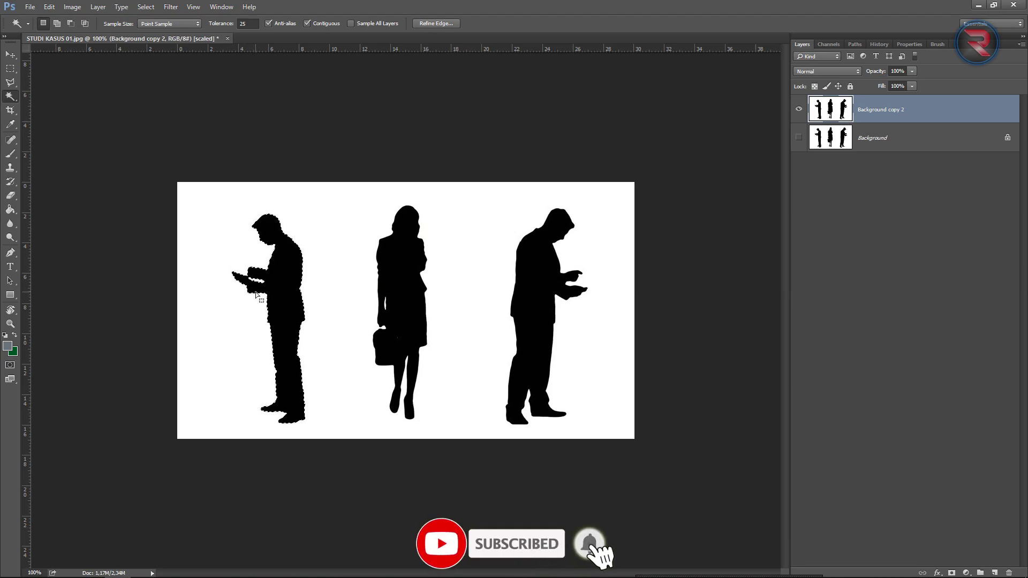
pyautogui.press('alt')
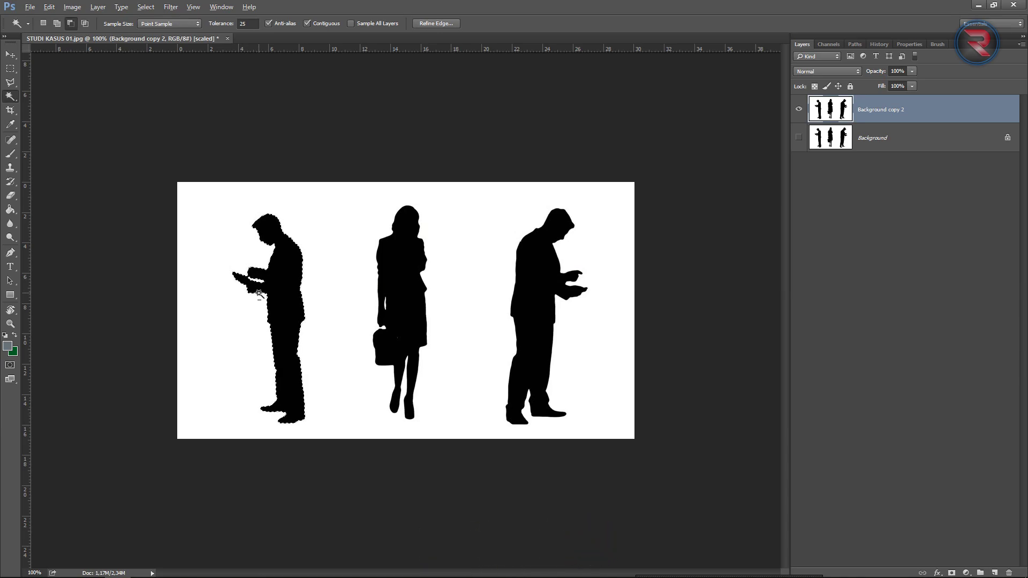
pyautogui.scroll(1, 258, 293)
pyautogui.scroll(1, 256, 293)
pyautogui.scroll(1, 254, 292)
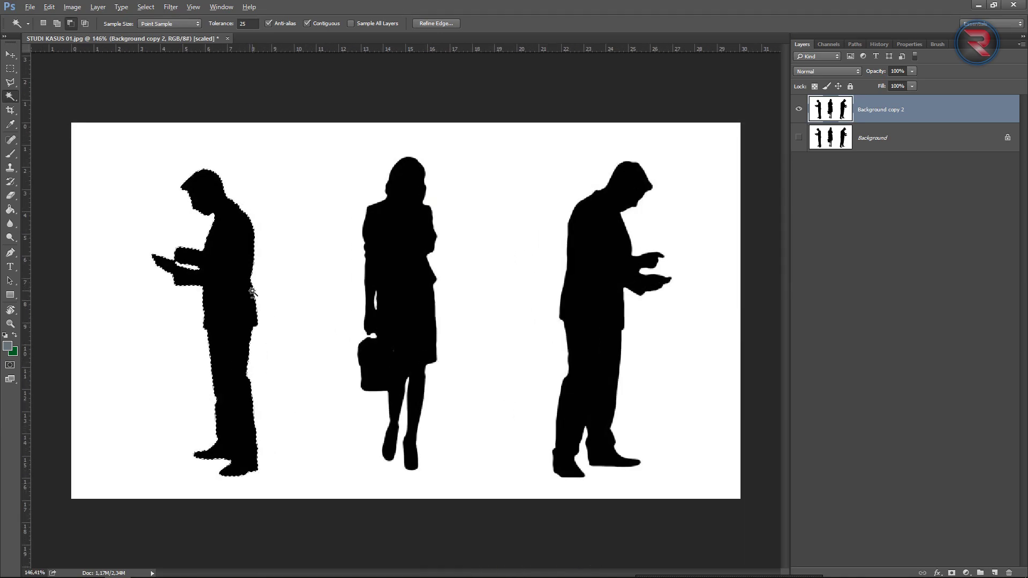
pyautogui.scroll(1, 254, 292)
pyautogui.press('alt')
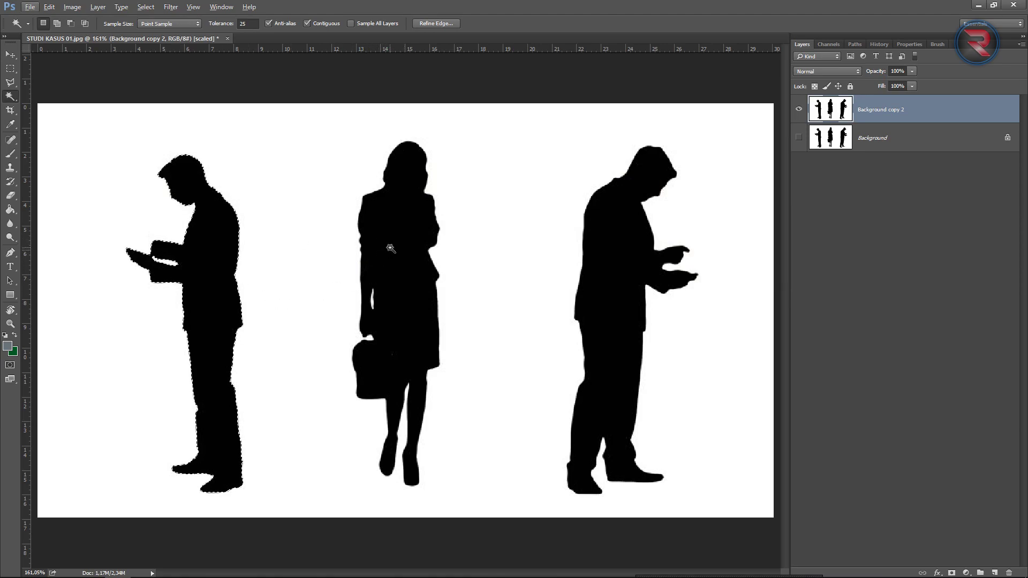
# - Add the middle woman and right man silhouettes to the selection and copy them to Layer 1
pyautogui.hotkey('ctrl', 'd')
pyautogui.press('shift')
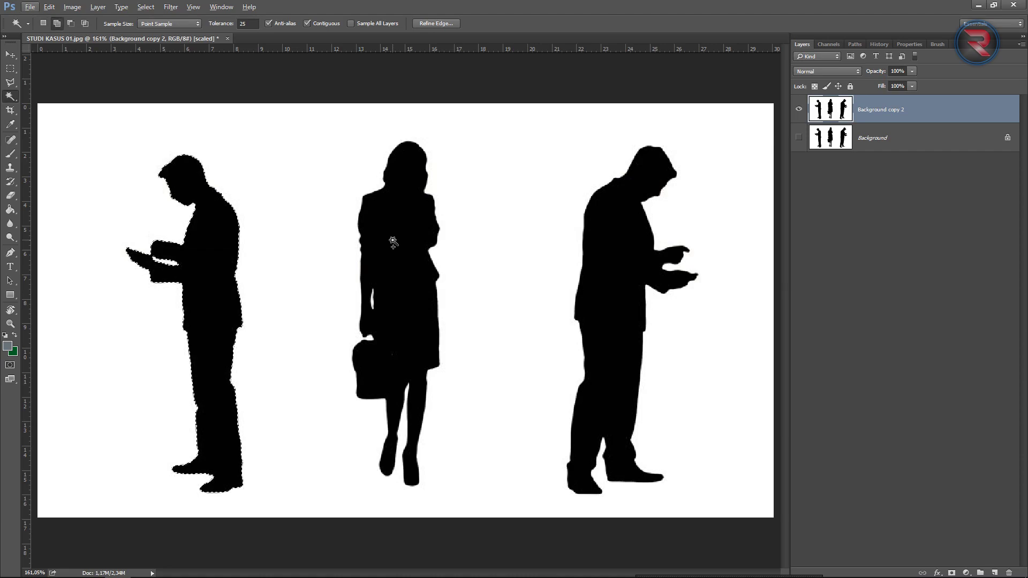
pyautogui.keyDown('shift'); pyautogui.click(393, 242); pyautogui.keyUp('shift')
pyautogui.keyDown('shift'); pyautogui.click(600, 236); pyautogui.keyUp('shift')
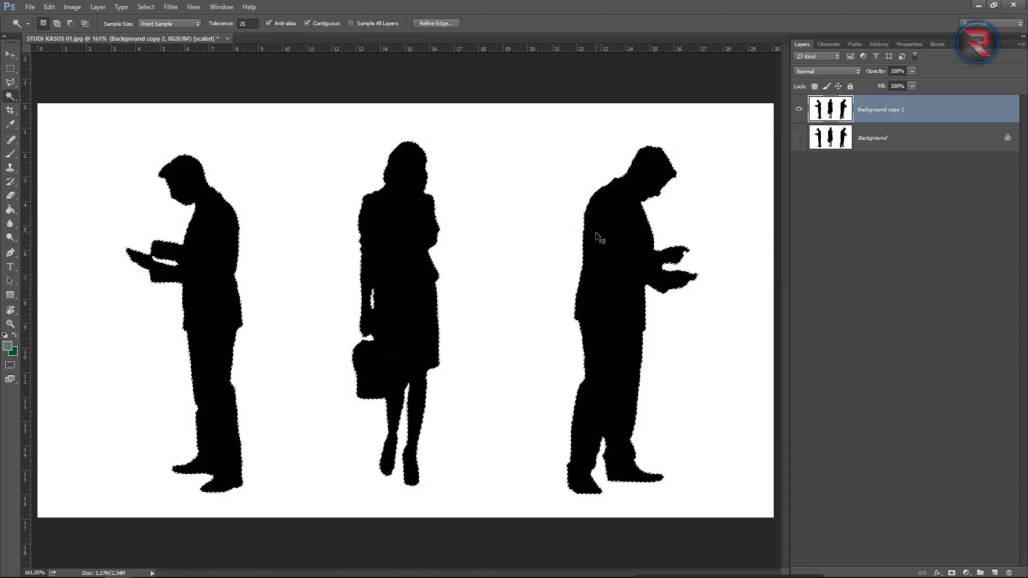
pyautogui.hotkey('ctrl', 'j')
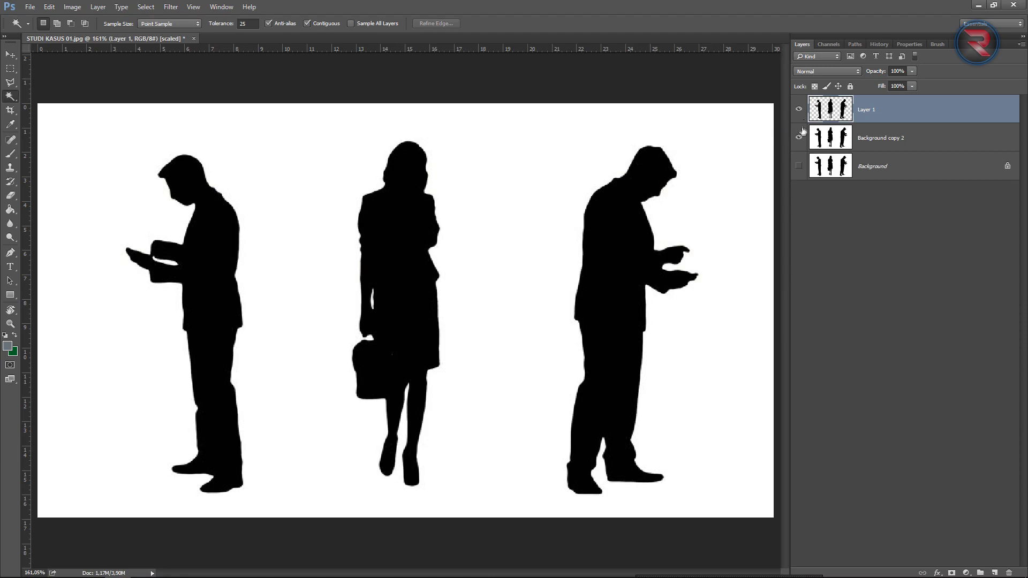
# - Check the Layer 1 cutout by toggling visibility, then make Background copy 2 active and visible
pyautogui.click(799, 138)
pyautogui.click(799, 110)
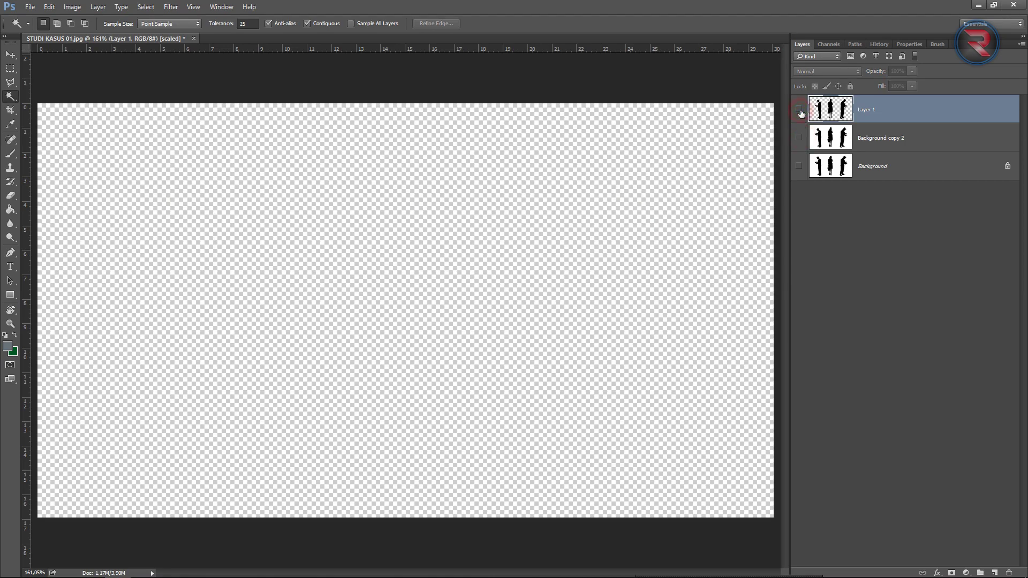
pyautogui.click(799, 110)
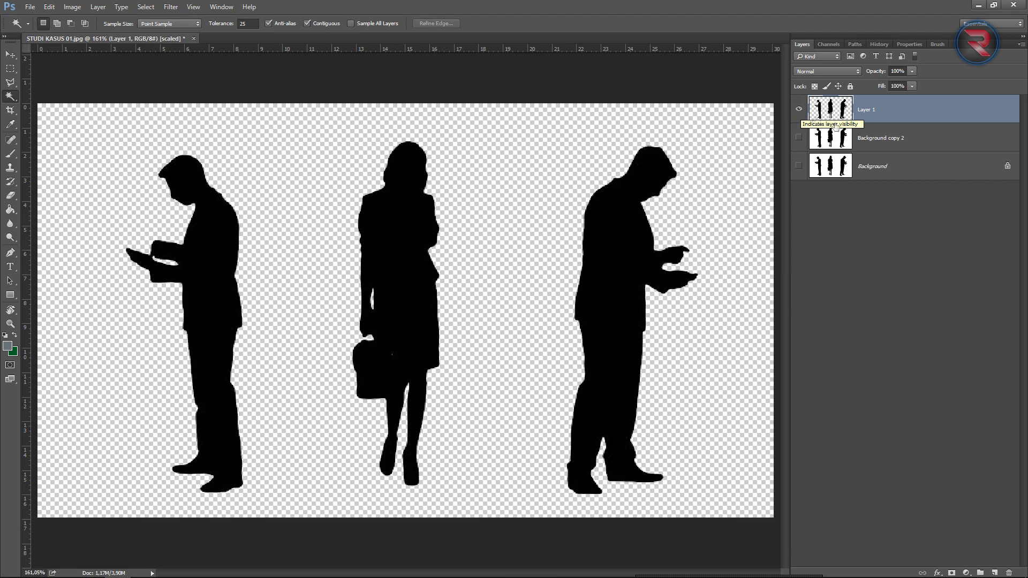
pyautogui.click(868, 139)
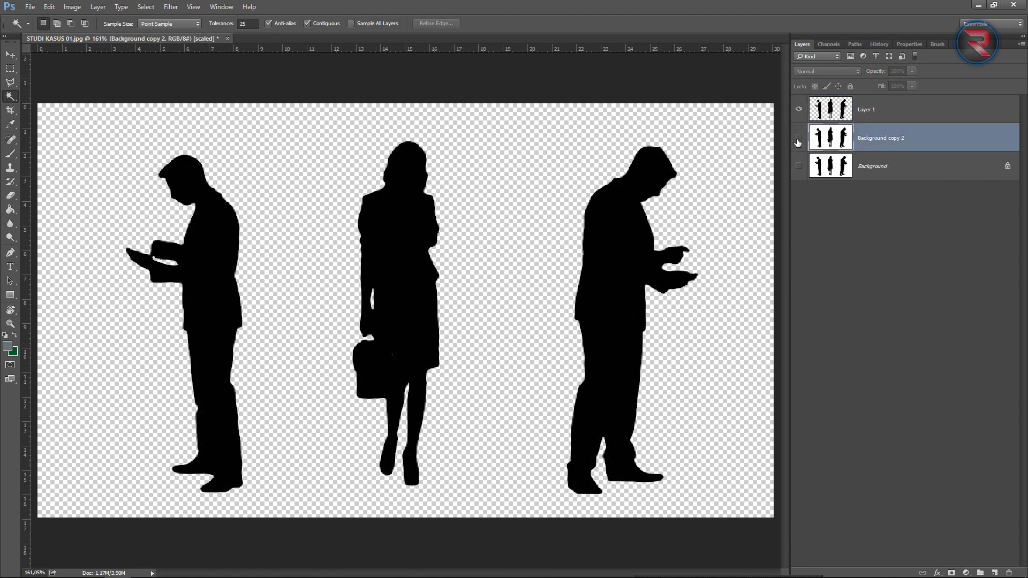
pyautogui.click(800, 110)
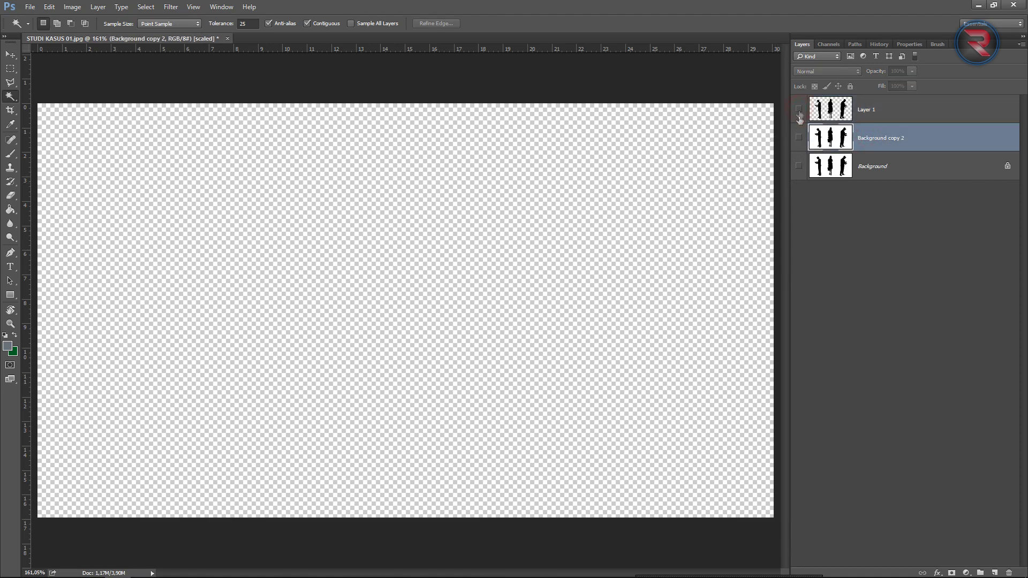
pyautogui.click(800, 138)
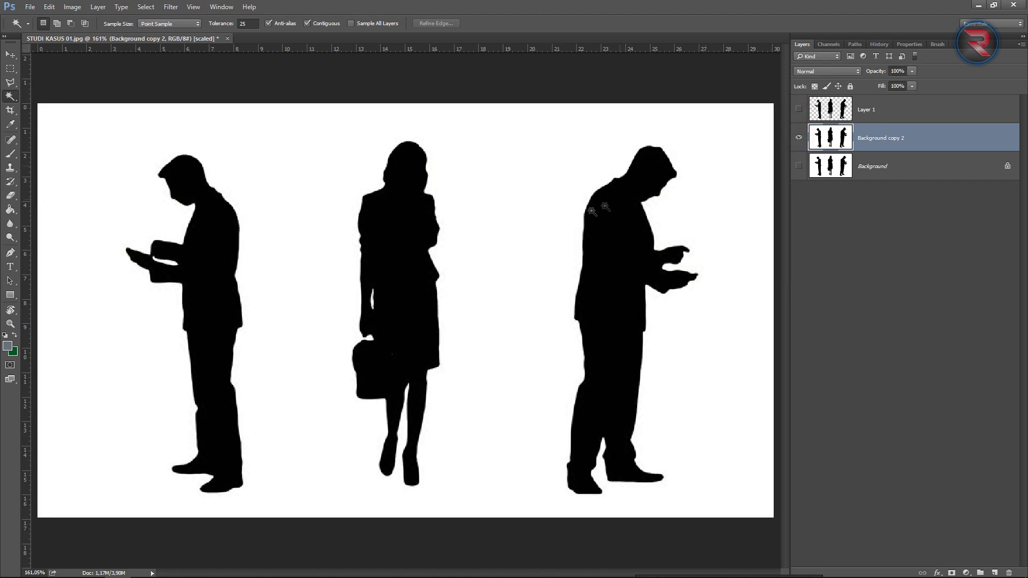
# - Magic-wand the white background on Background copy 2 and delete it to transparency
pyautogui.scroll(-2, 495, 251)
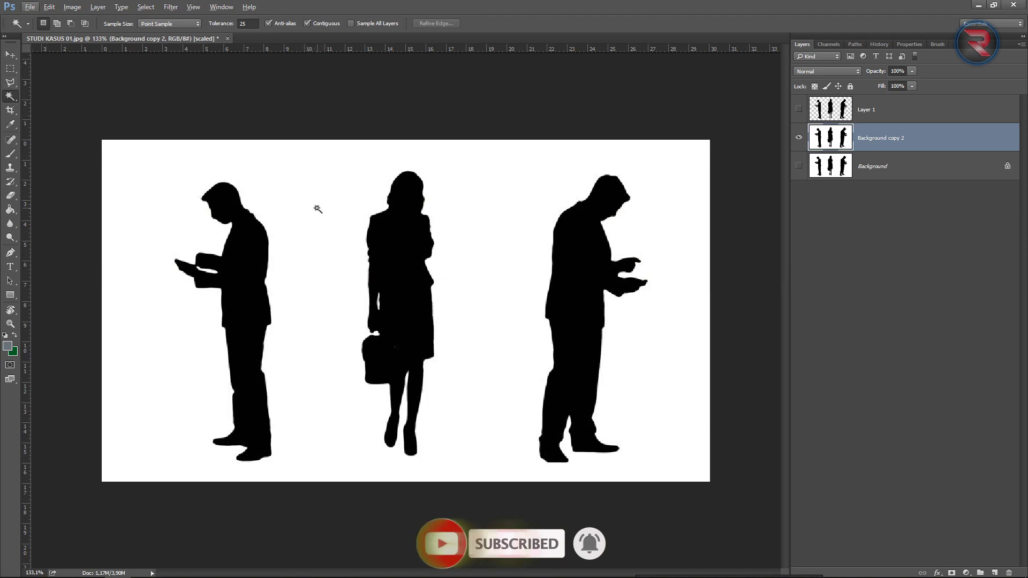
pyautogui.click(500, 258)
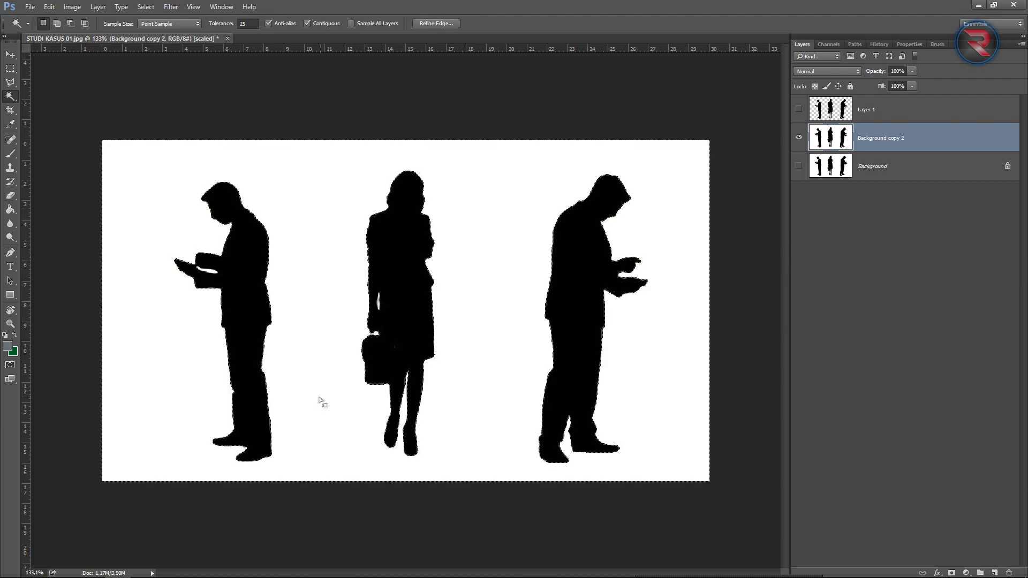
pyautogui.keyDown('alt'); pyautogui.scroll(3, 319, 399); pyautogui.keyUp('alt')
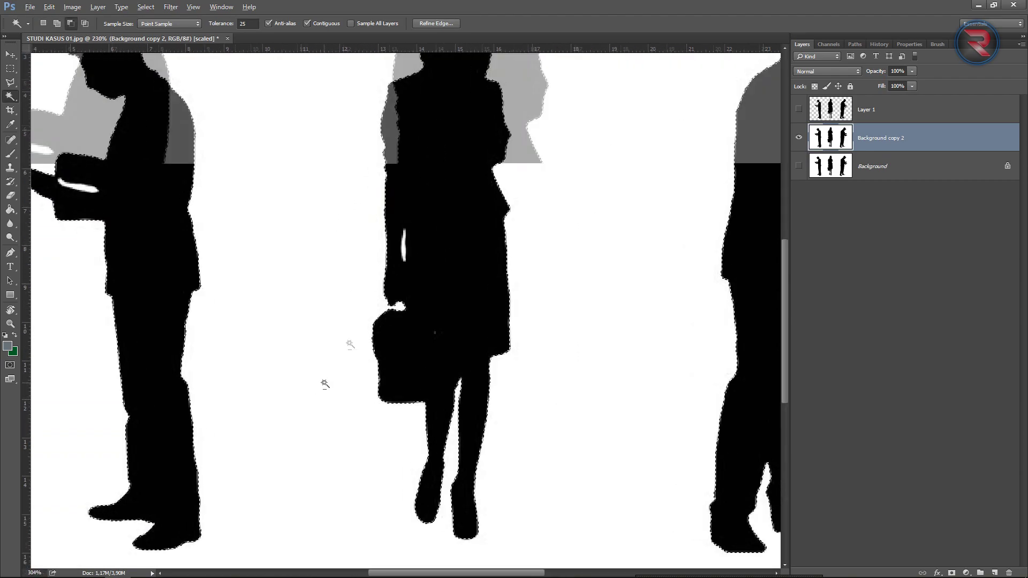
pyautogui.keyDown('alt'); pyautogui.scroll(2, 324, 384); pyautogui.keyUp('alt')
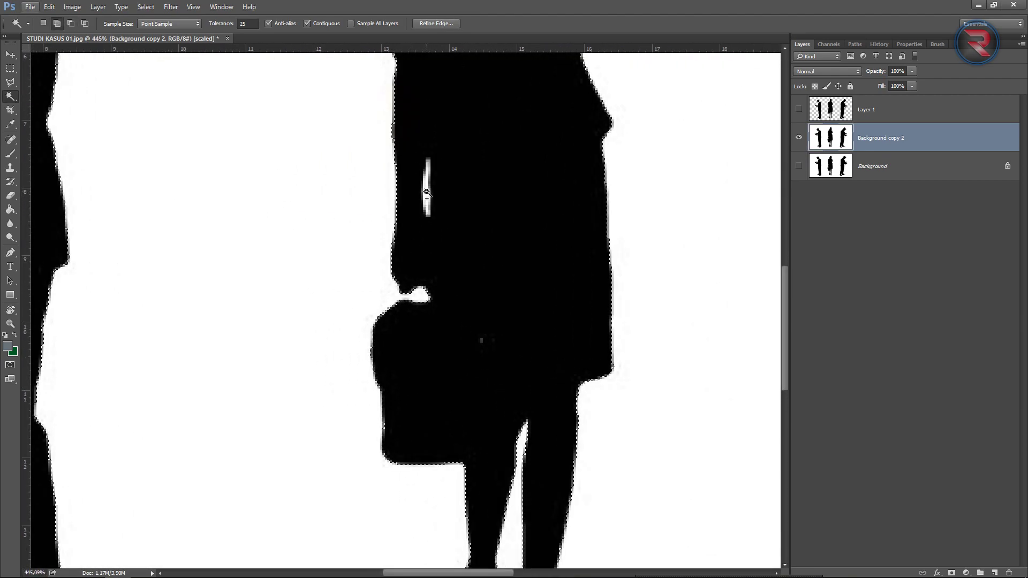
pyautogui.keyDown('alt'); pyautogui.scroll(-4, 453, 305); pyautogui.keyUp('alt')
pyautogui.keyDown('alt'); pyautogui.scroll(-4, 458, 311); pyautogui.keyUp('alt')
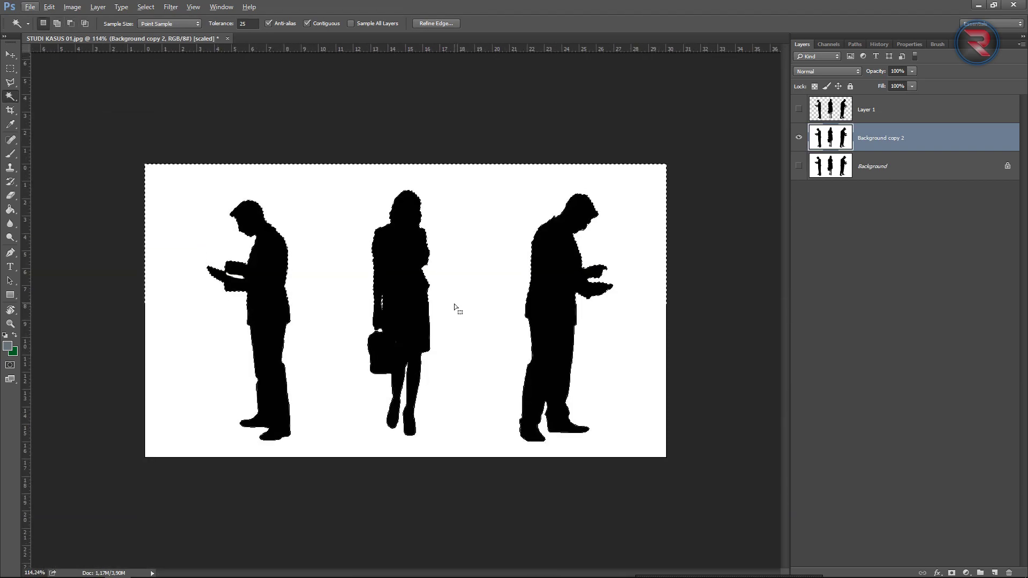
pyautogui.press('Delete')
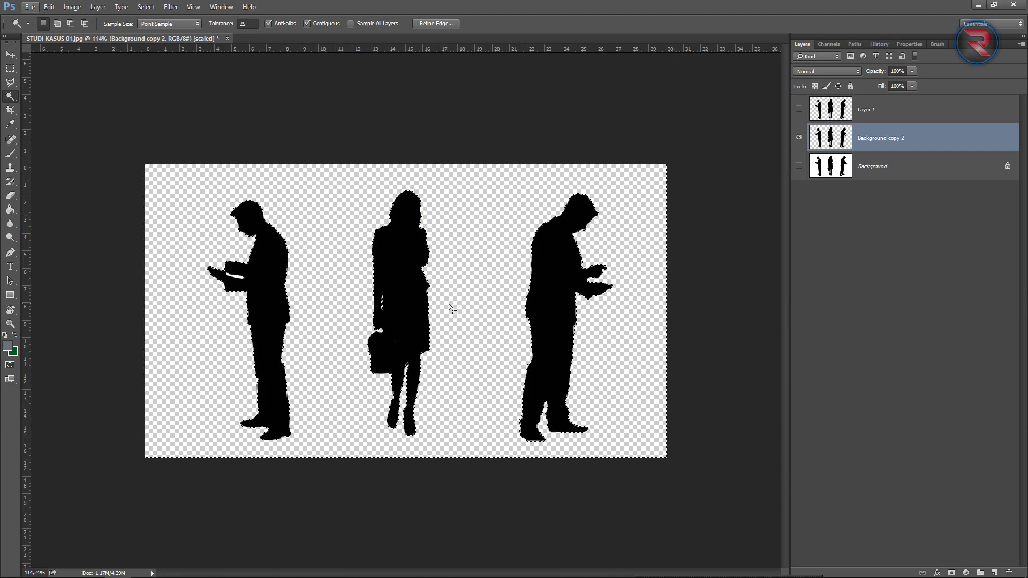
pyautogui.hotkey('ctrl', 'd')
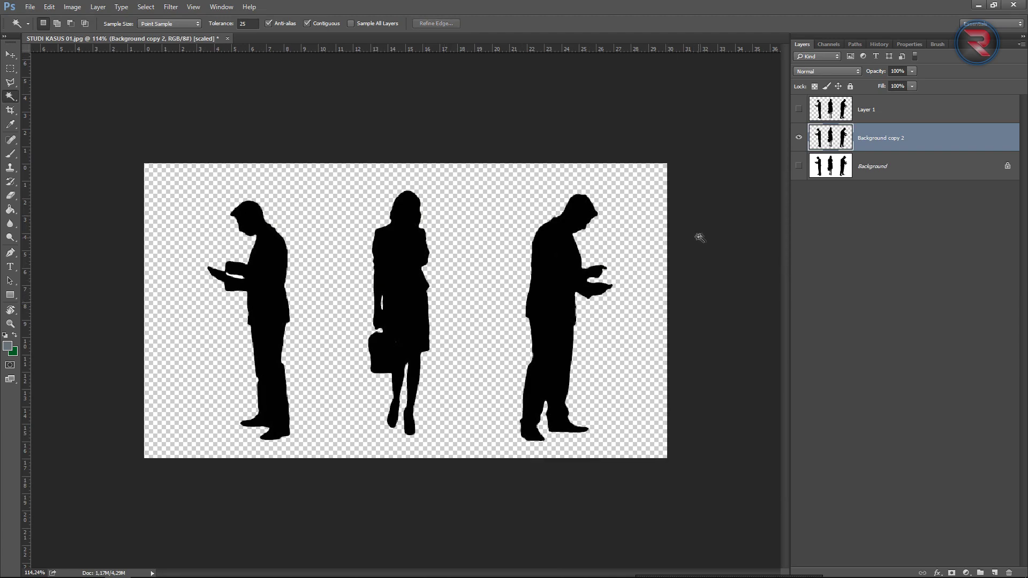
# - Hide Background copy 2 so only Layer 1's silhouettes show, with Layer 1 active
pyautogui.click(799, 108)
pyautogui.click(799, 137)
pyautogui.click(799, 137)
pyautogui.click(799, 109)
pyautogui.click(799, 110)
pyautogui.click(799, 138)
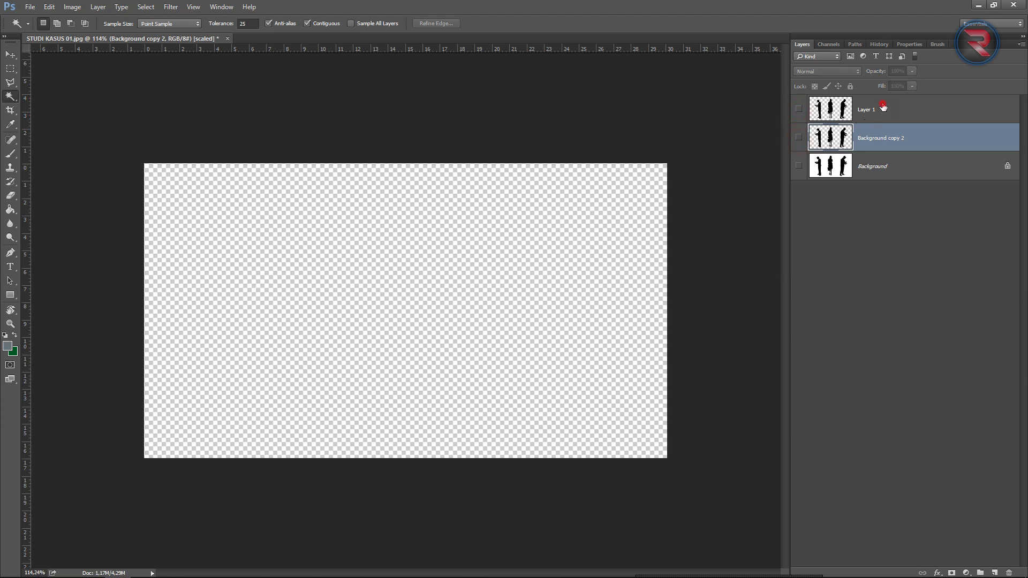
pyautogui.click(884, 108)
pyautogui.click(799, 109)
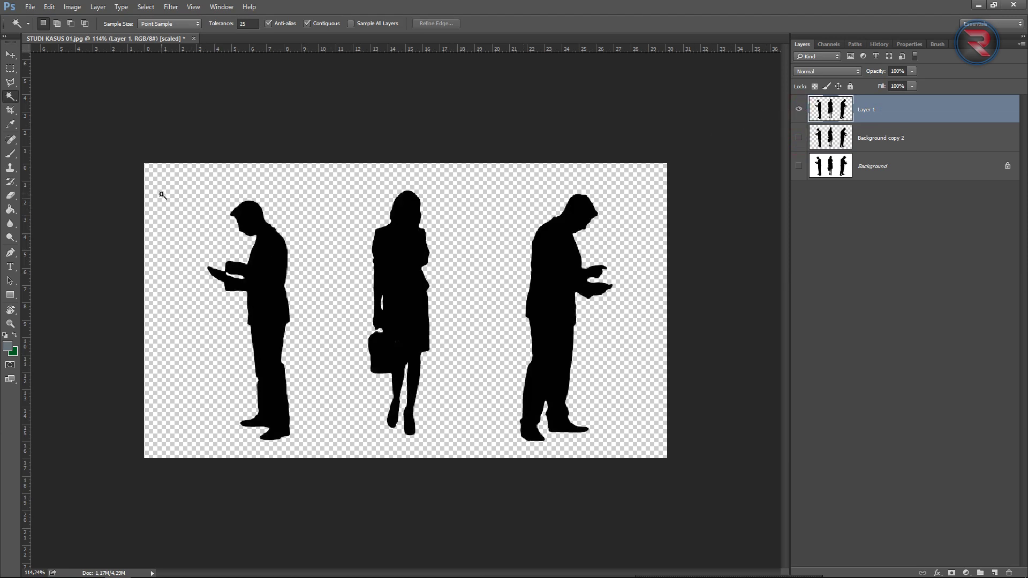
pyautogui.click(31, 7)
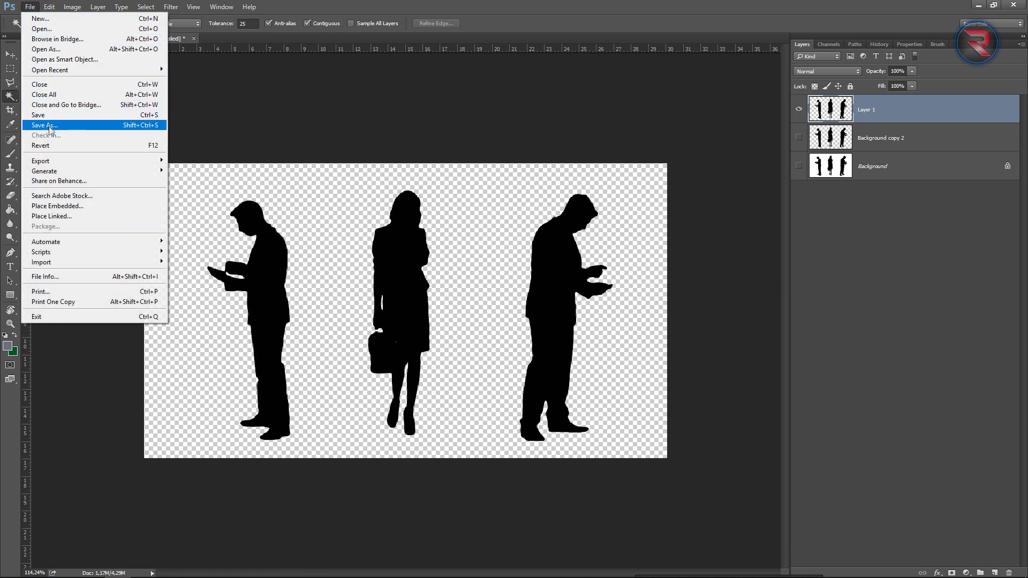
pyautogui.click(50, 127)
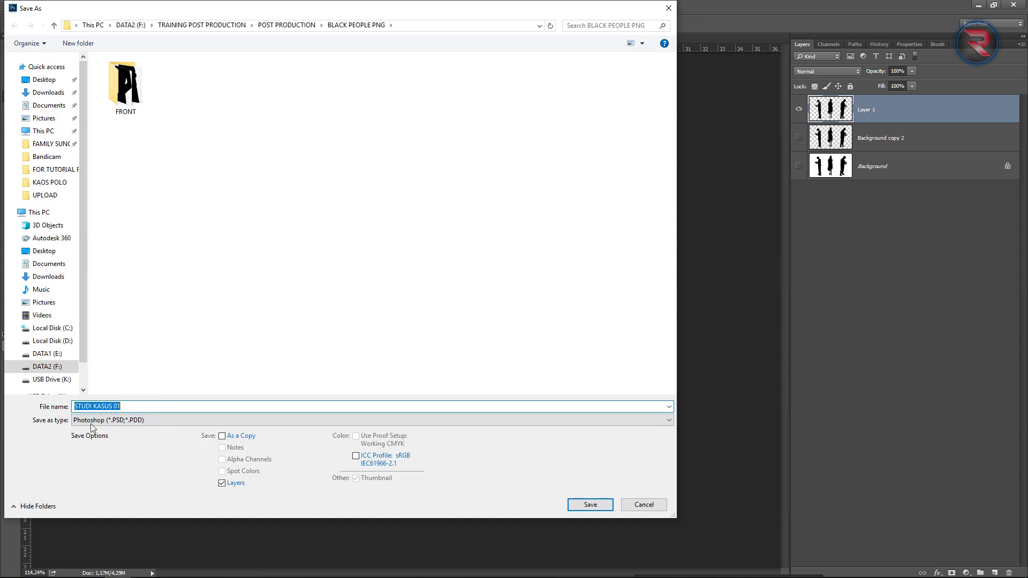
pyautogui.click(96, 423)
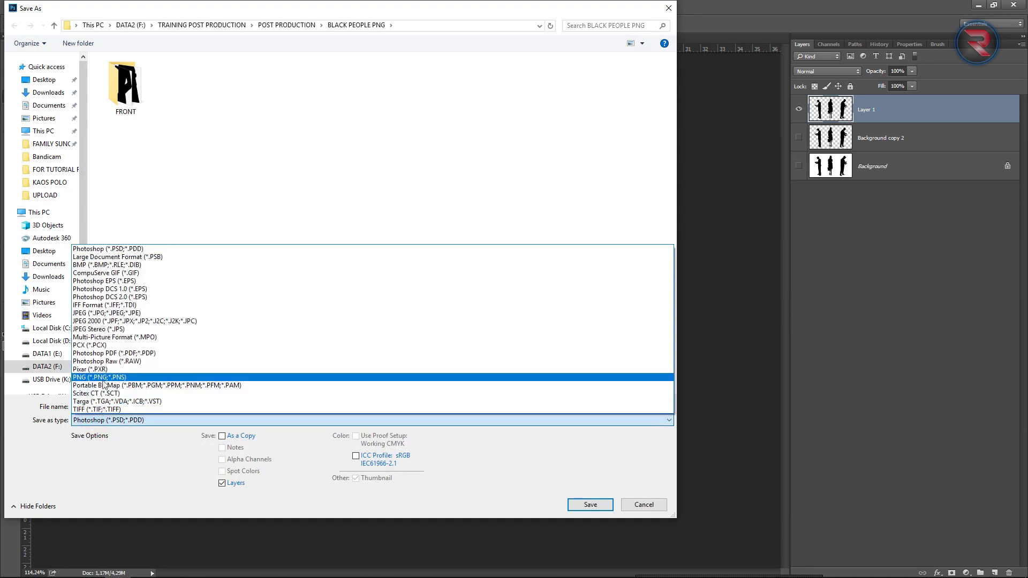
pyautogui.click(668, 10)
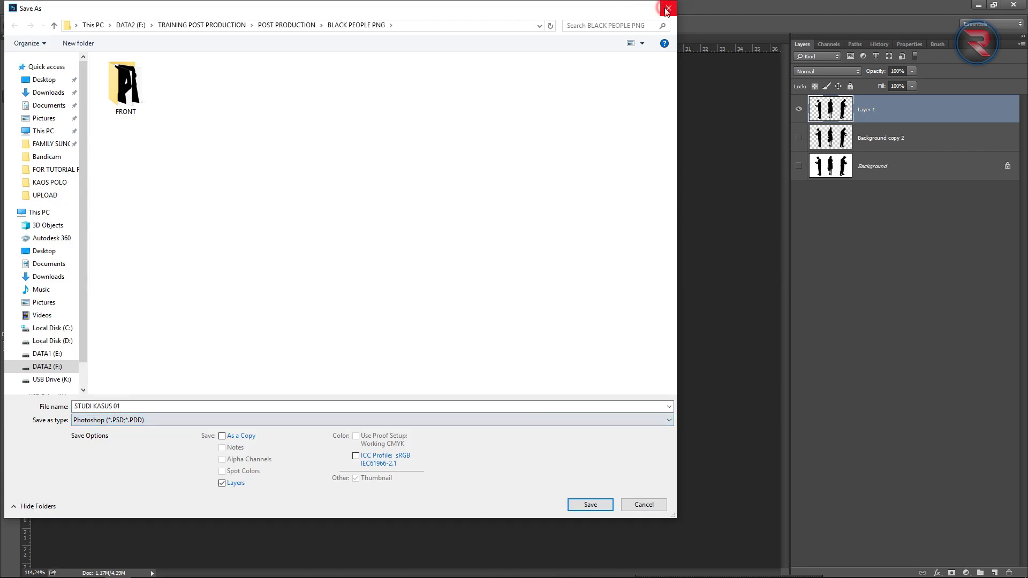
pyautogui.click(668, 9)
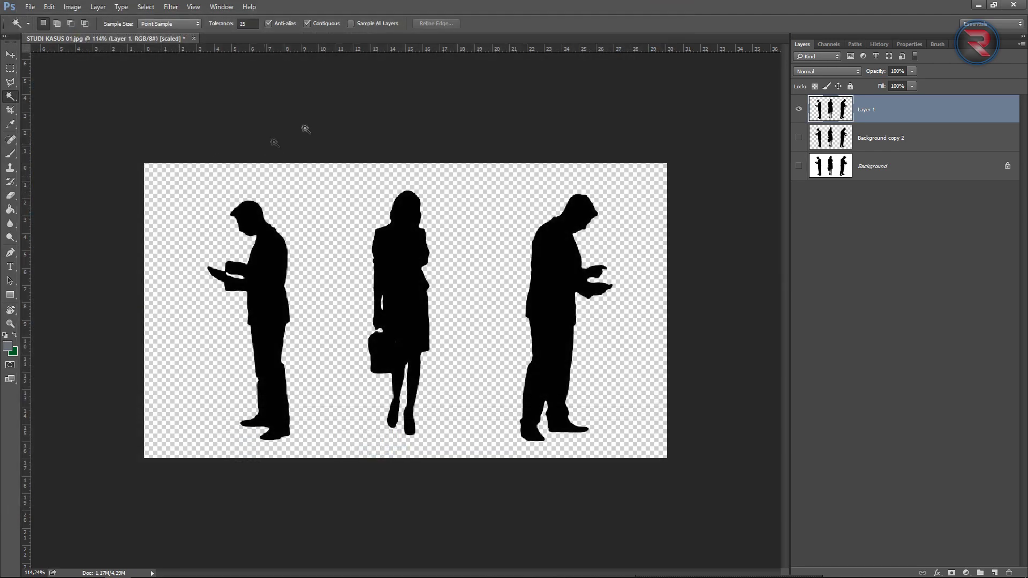
# - Open File > Export > Save for Web (Legacy) for the transparent silhouettes
pyautogui.click(30, 9)
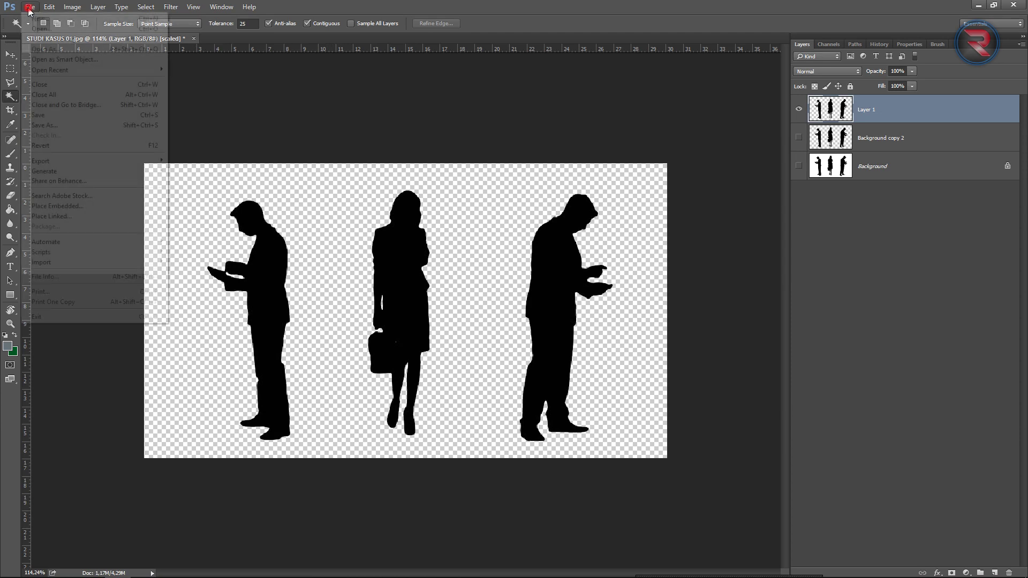
pyautogui.click(29, 8)
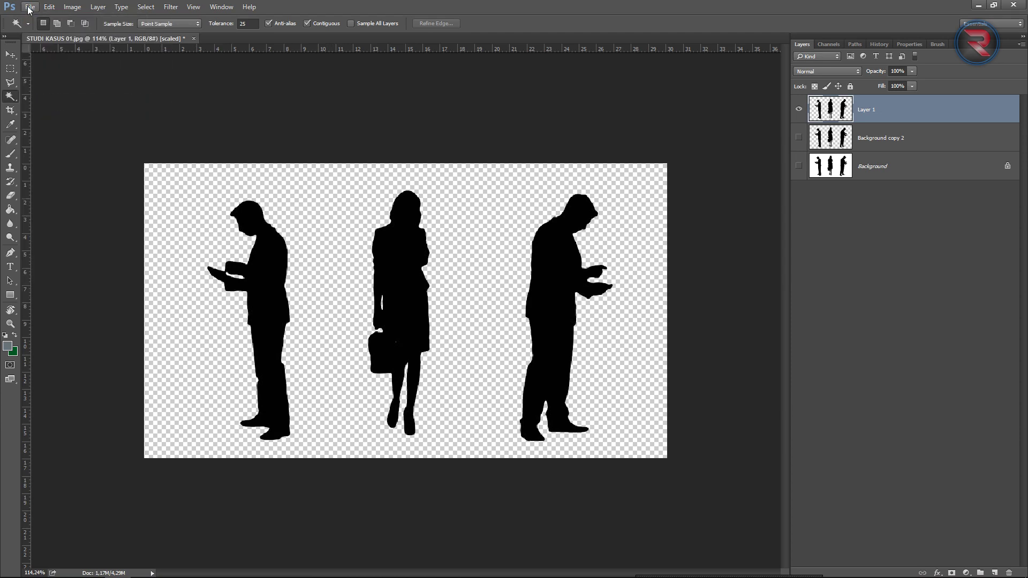
pyautogui.click(30, 7)
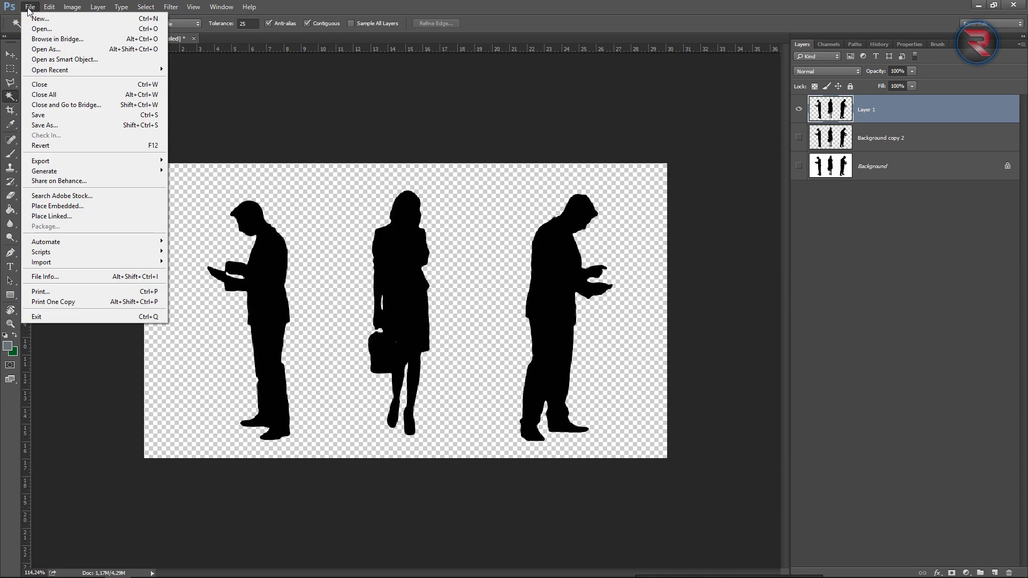
pyautogui.moveTo(48, 160)
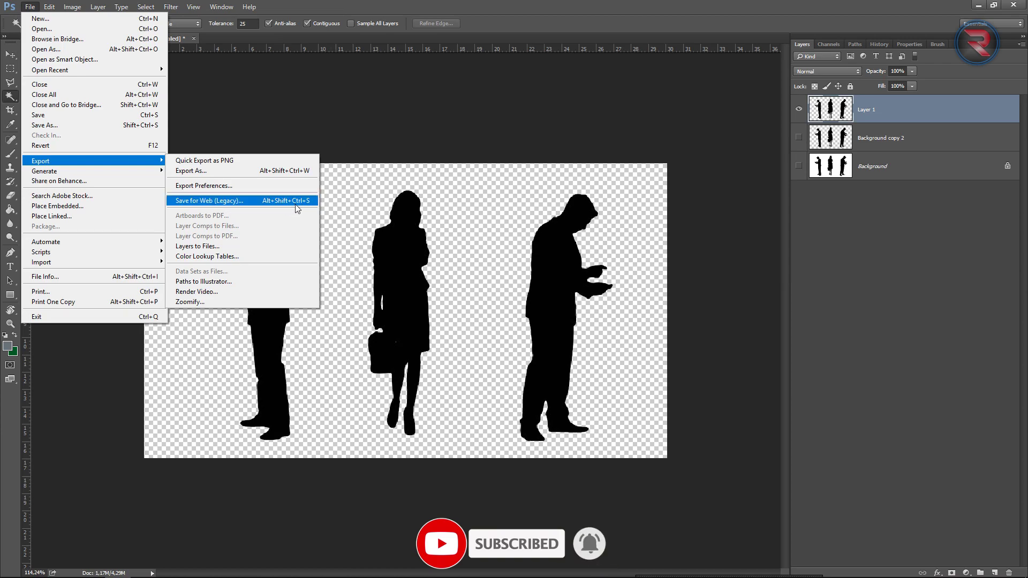
pyautogui.click(290, 129)
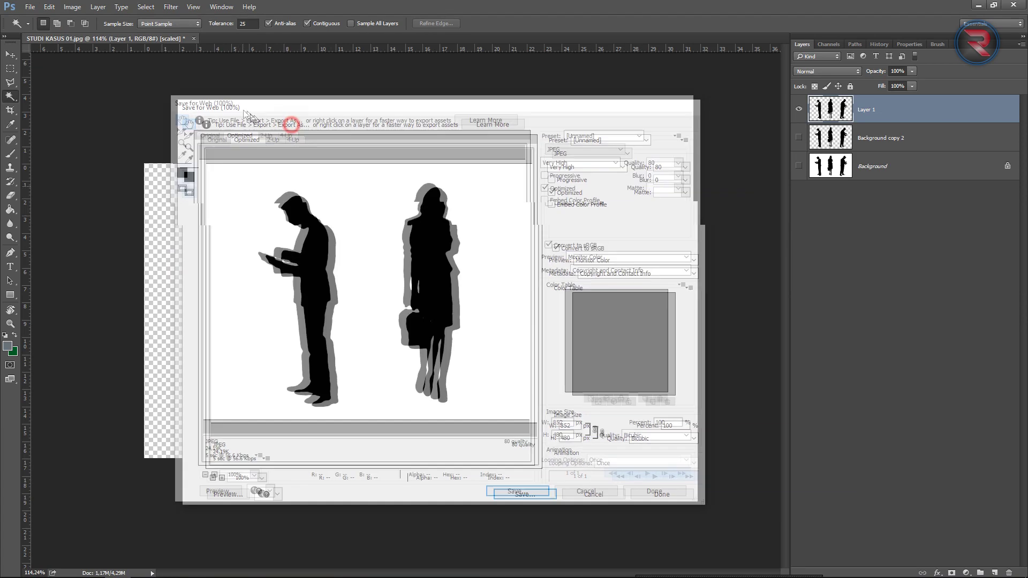
# - Set the Save for Web output to PNG-24 with a width of 2000 px
pyautogui.click(551, 145)
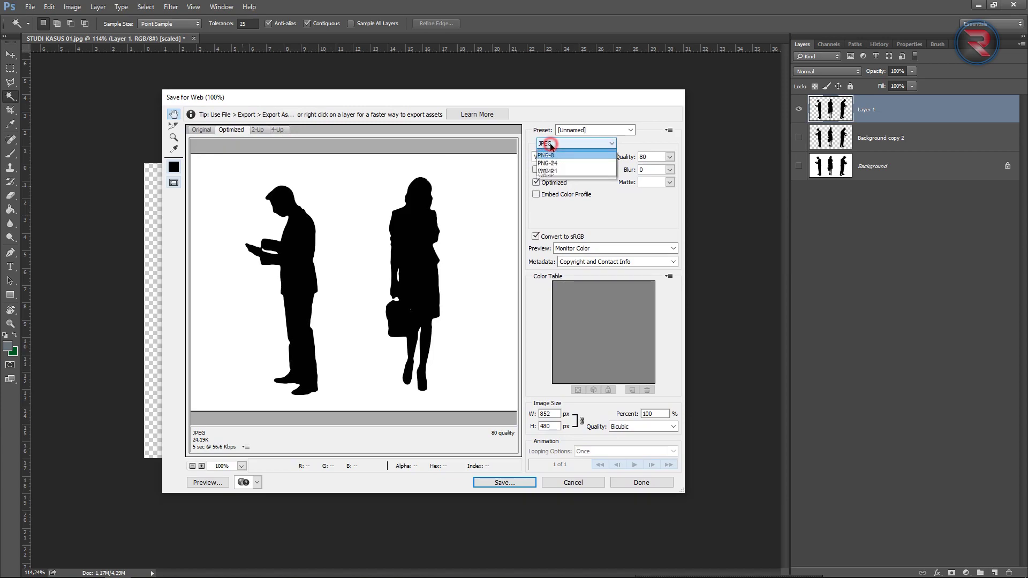
pyautogui.click(550, 144)
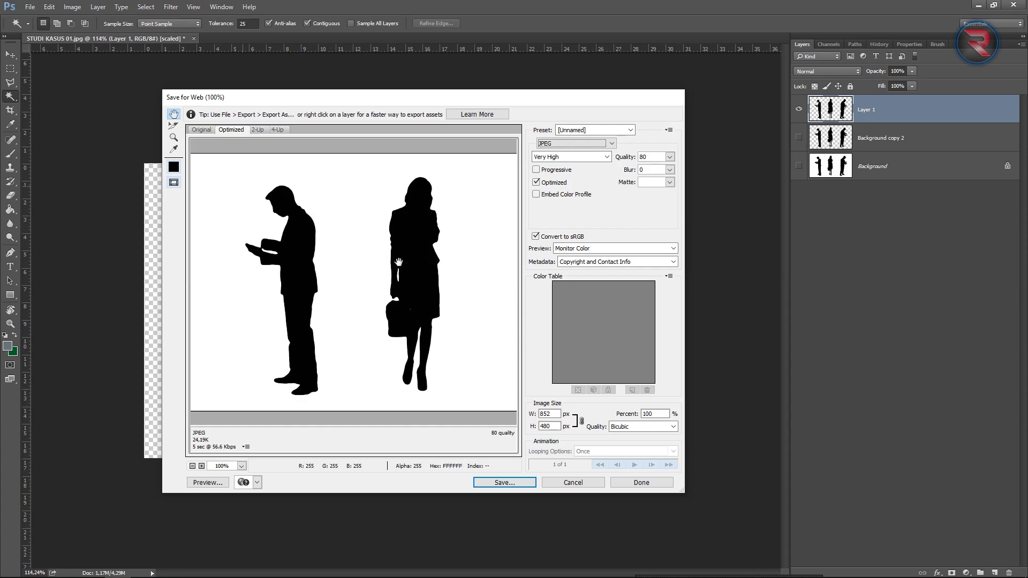
pyautogui.click(547, 145)
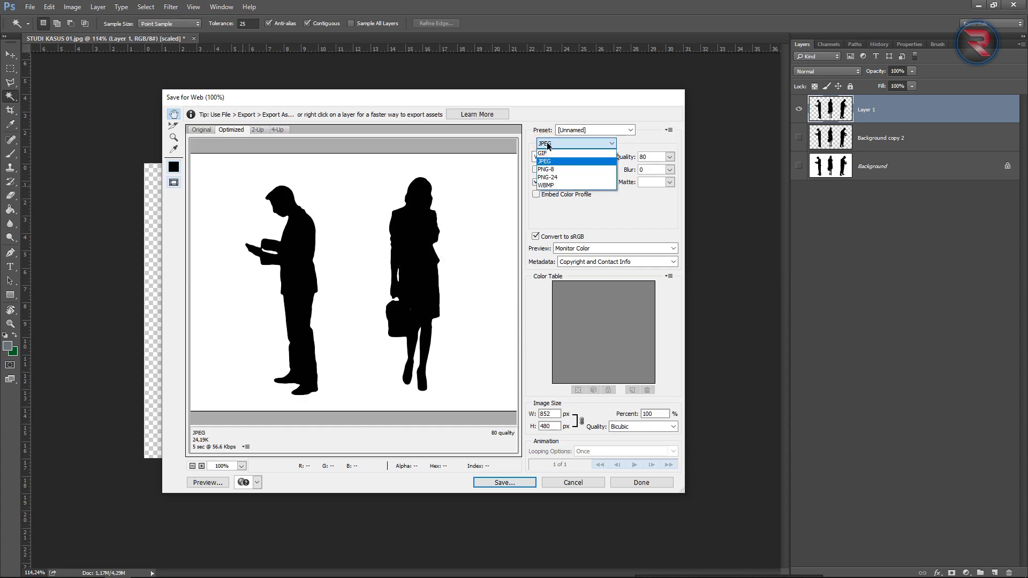
pyautogui.click(548, 176)
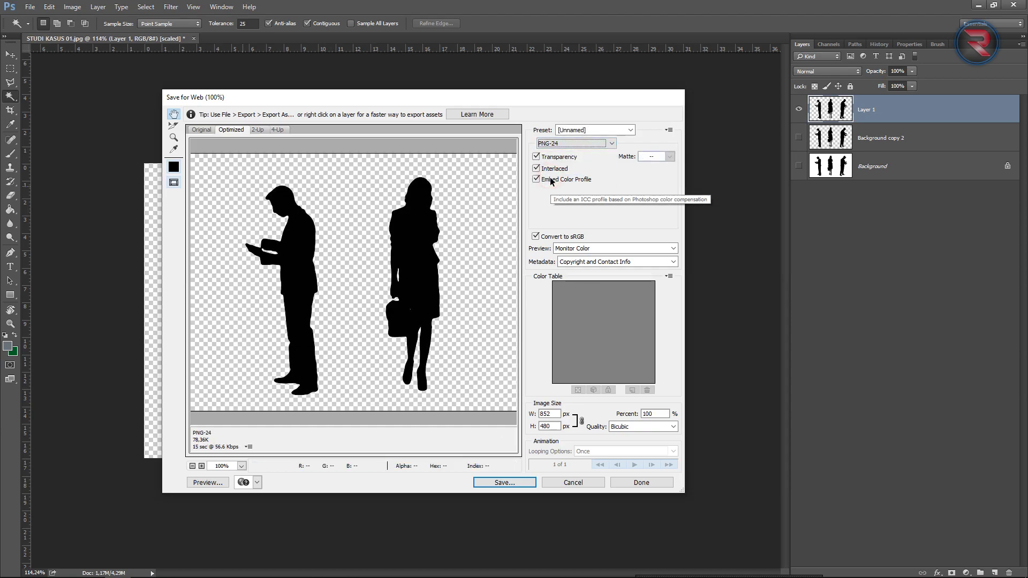
pyautogui.doubleClick(550, 413)
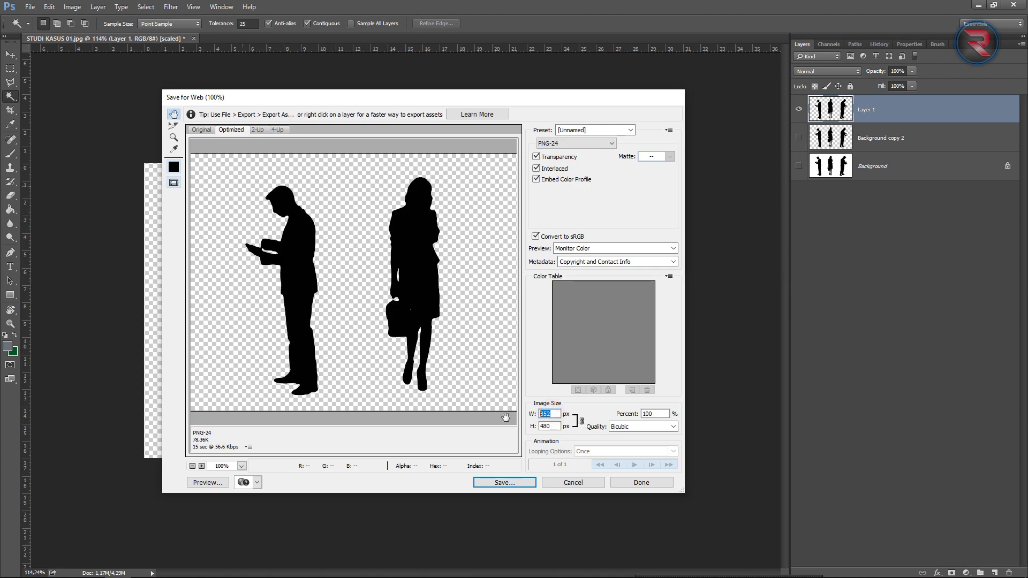
pyautogui.write('2000')
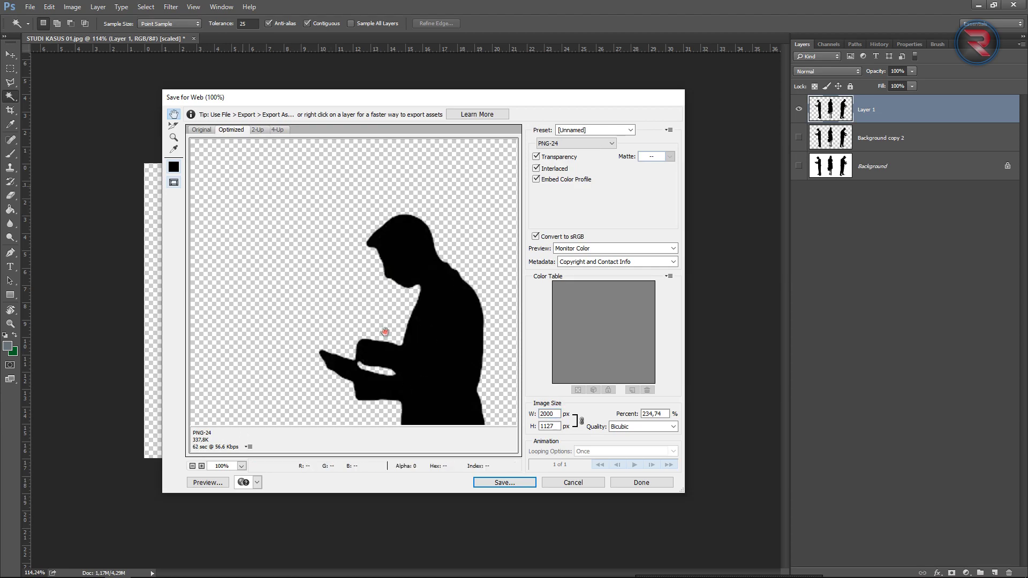
pyautogui.moveTo(387, 335); pyautogui.dragTo(343, 261)
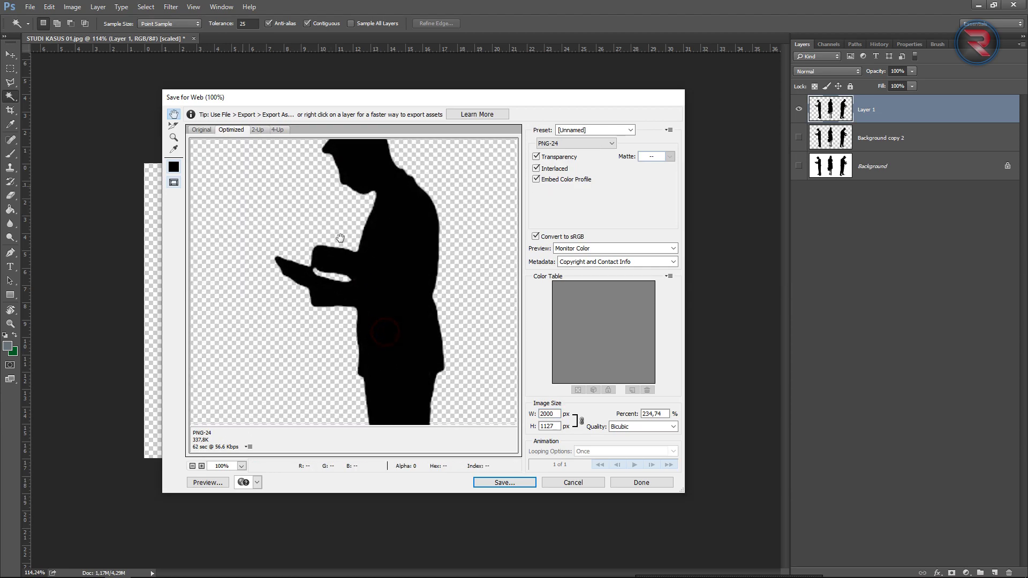
# - Save the PNG-24 as MAN in the BLACK PEOPLE PNG folder
pyautogui.click(498, 483)
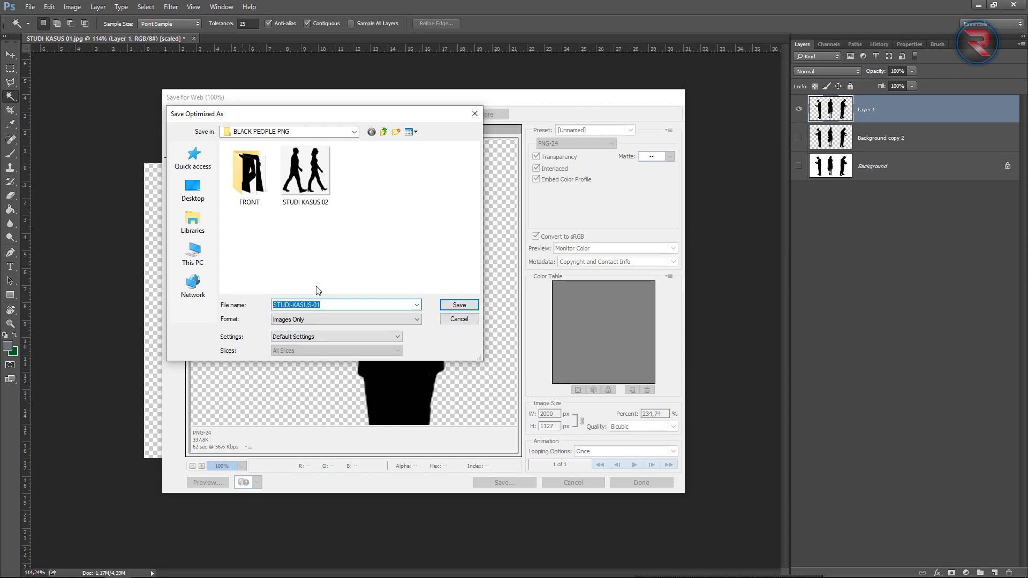
pyautogui.write('MAN')
pyautogui.press('Return')
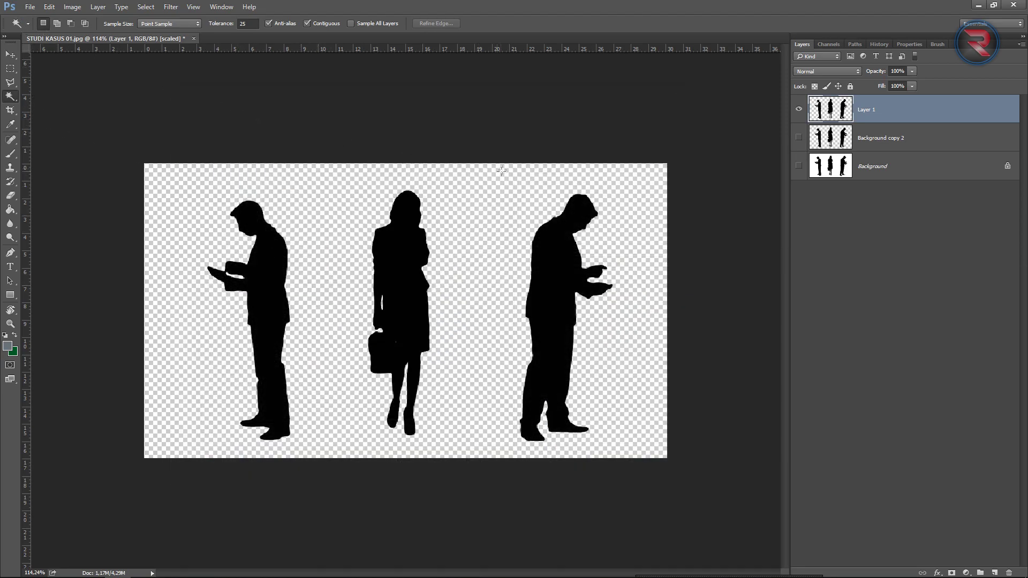
pyautogui.click(32, 7)
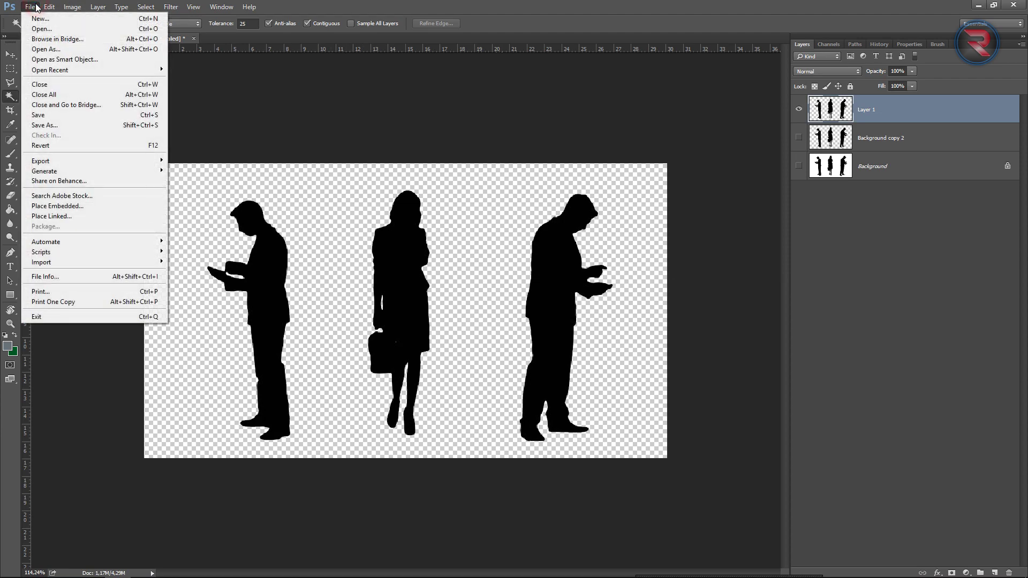
# - Open STUDI KASUS 02.png as a new document
pyautogui.click(37, 26)
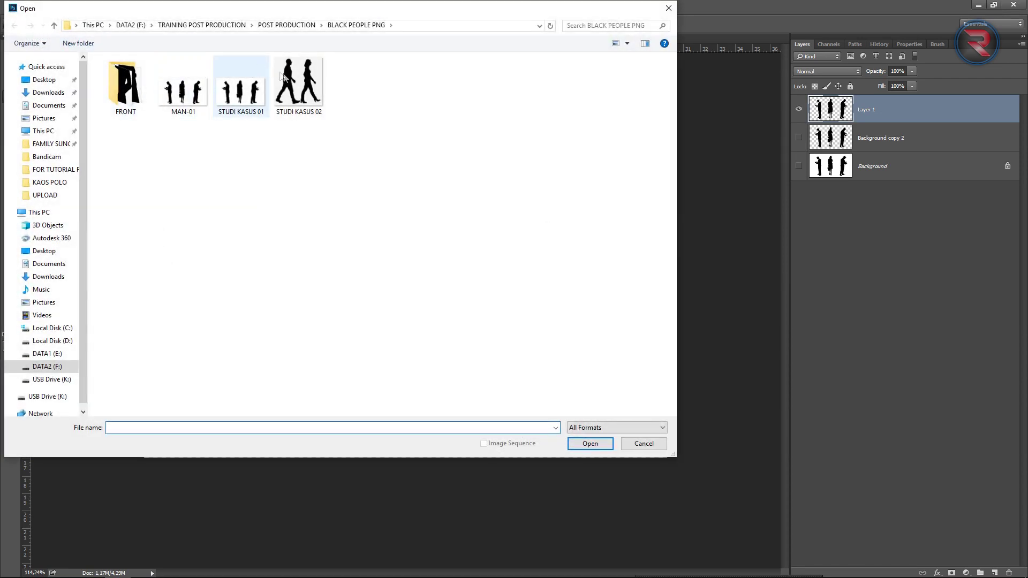
pyautogui.doubleClick(299, 95)
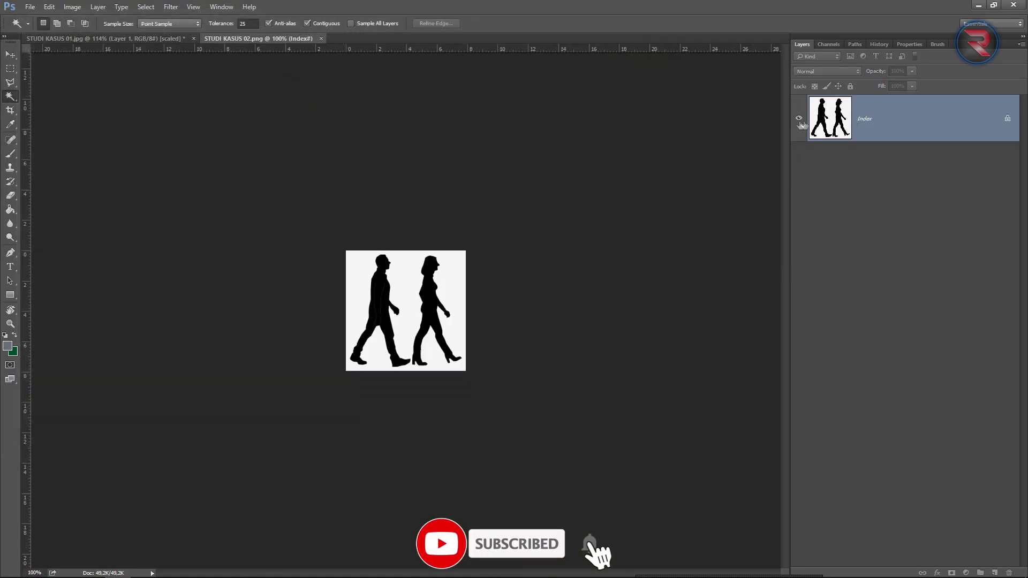
pyautogui.rightClick(872, 119)
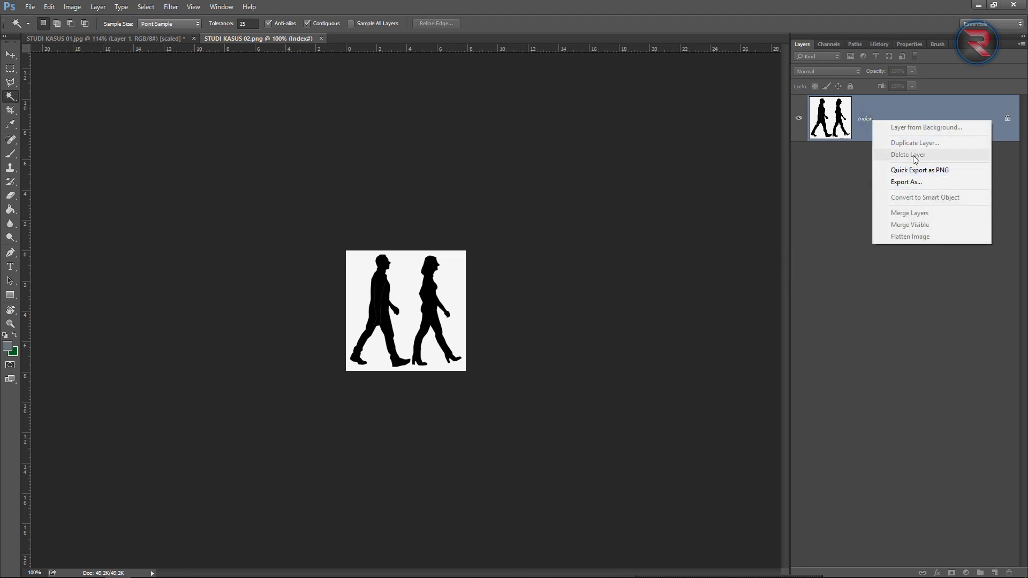
pyautogui.click(834, 179)
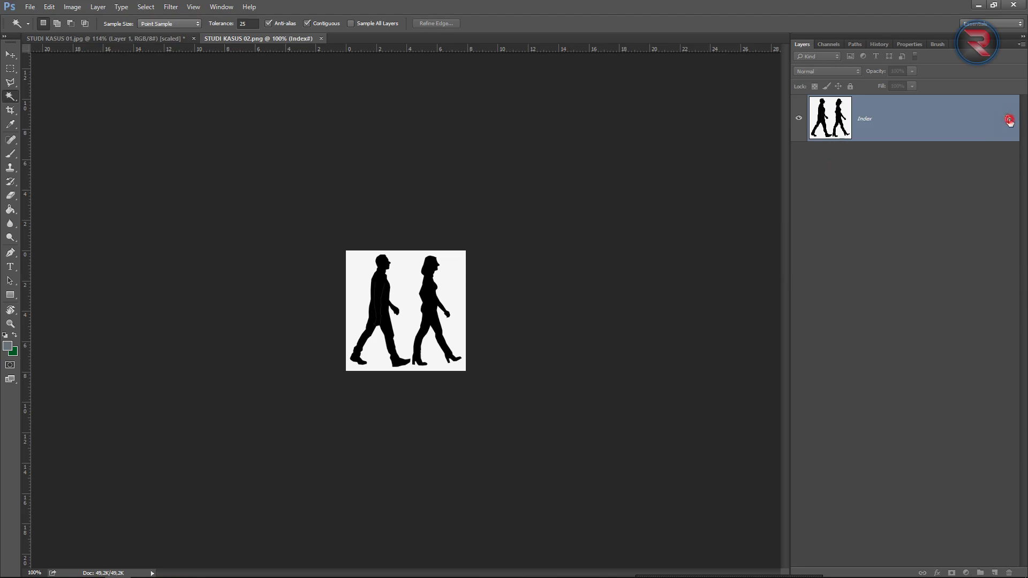
# - In STUDI KASUS 01.jpg, unlock the background into Layer 0 and hide it, then return to STUDI KASUS 02.png
pyautogui.click(161, 38)
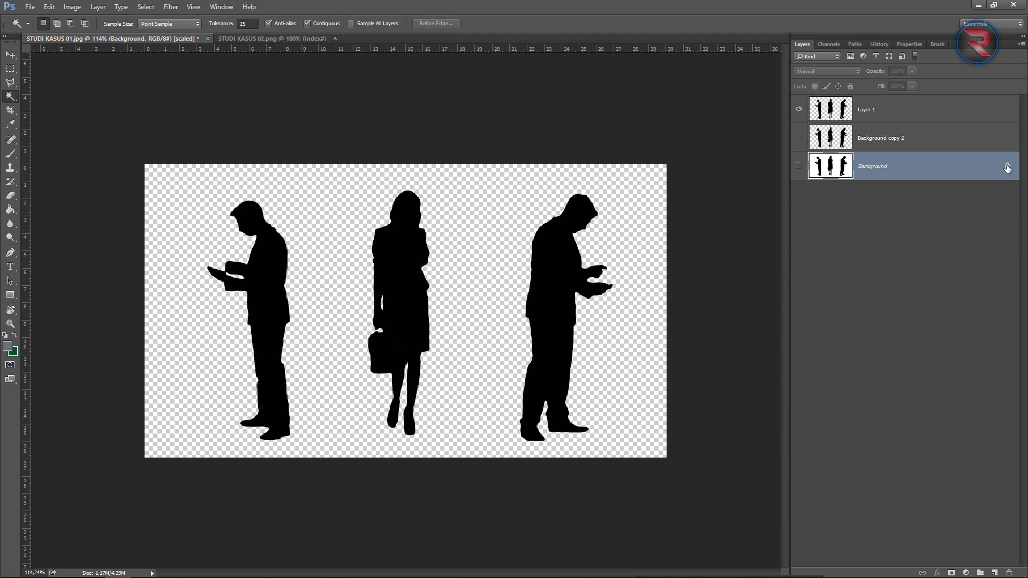
pyautogui.click(1007, 167)
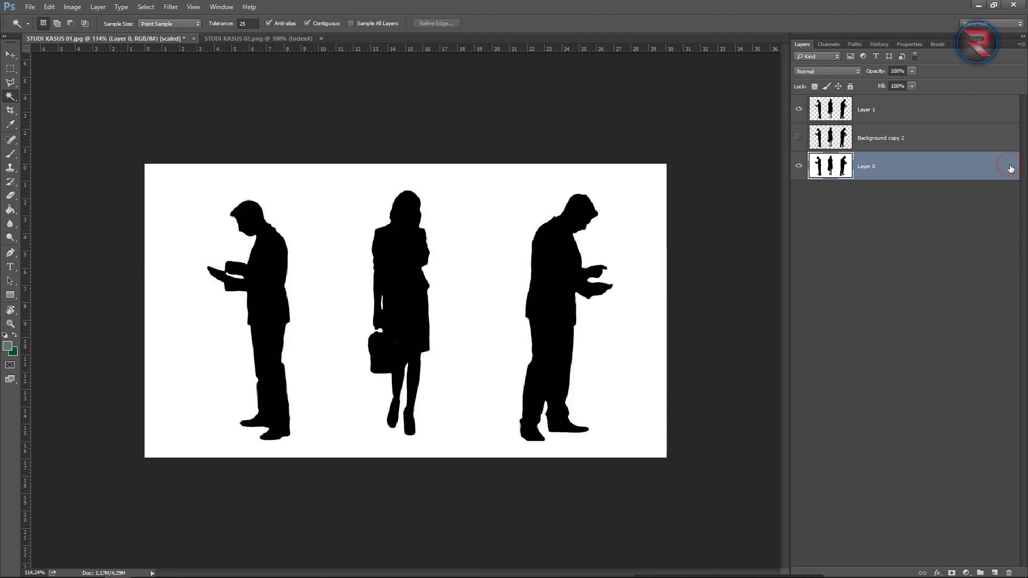
pyautogui.click(799, 166)
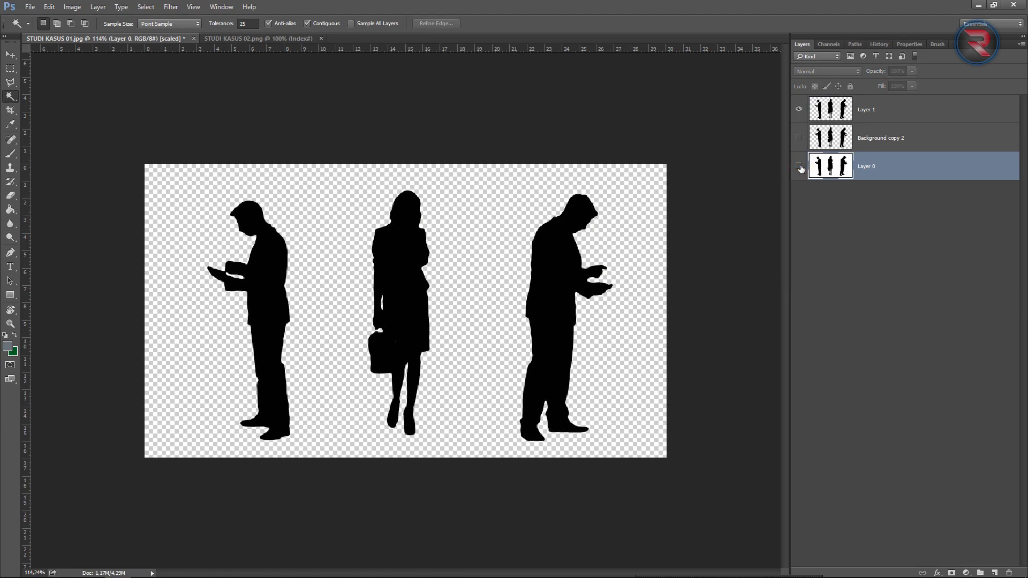
pyautogui.click(251, 39)
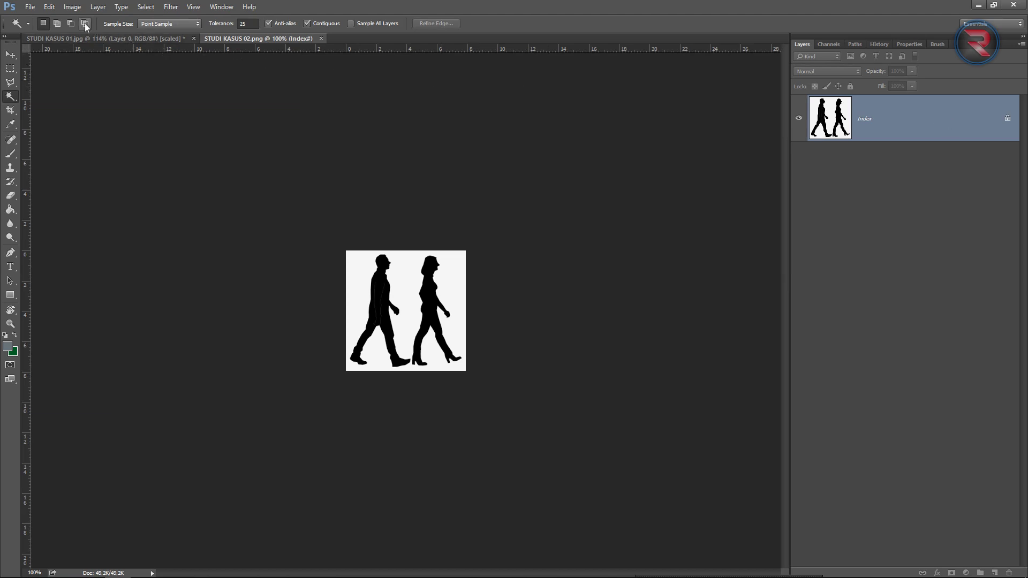
# - Convert STUDI KASUS 02.png to RGB Color and unlock its Index layer as Layer 0
pyautogui.click(70, 8)
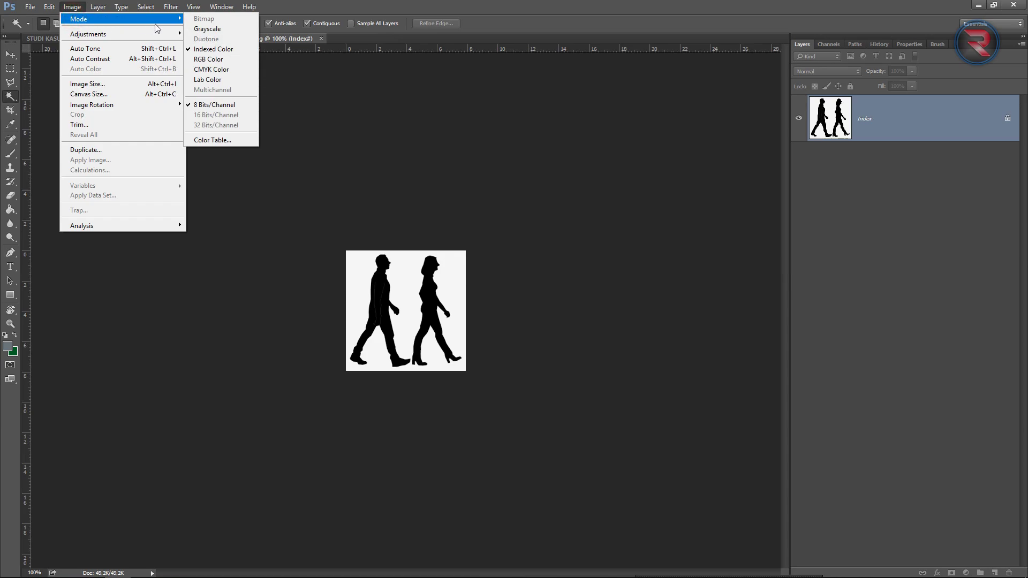
pyautogui.moveTo(89, 18)
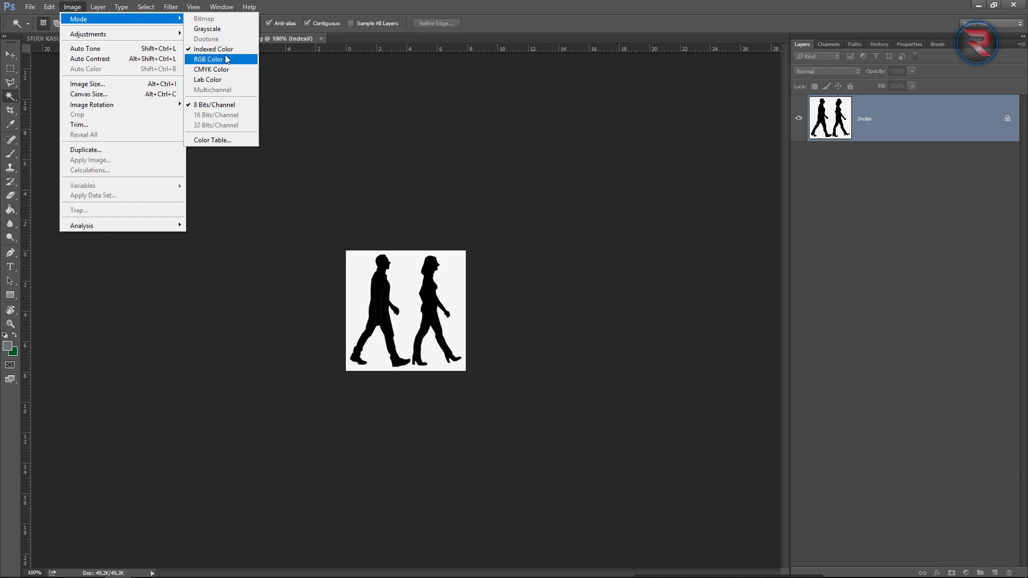
pyautogui.click(221, 59)
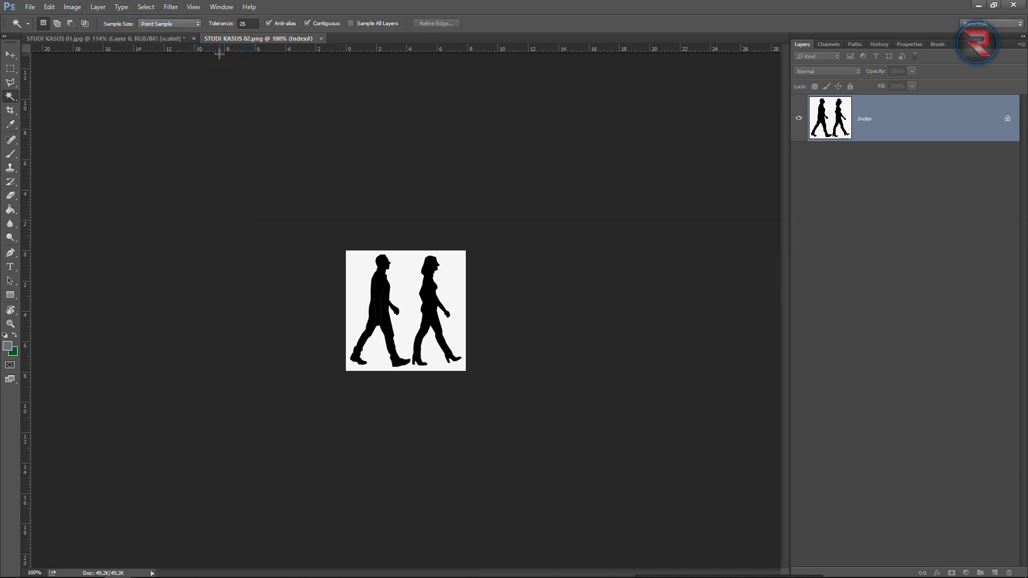
pyautogui.click(73, 7)
pyautogui.moveTo(79, 18)
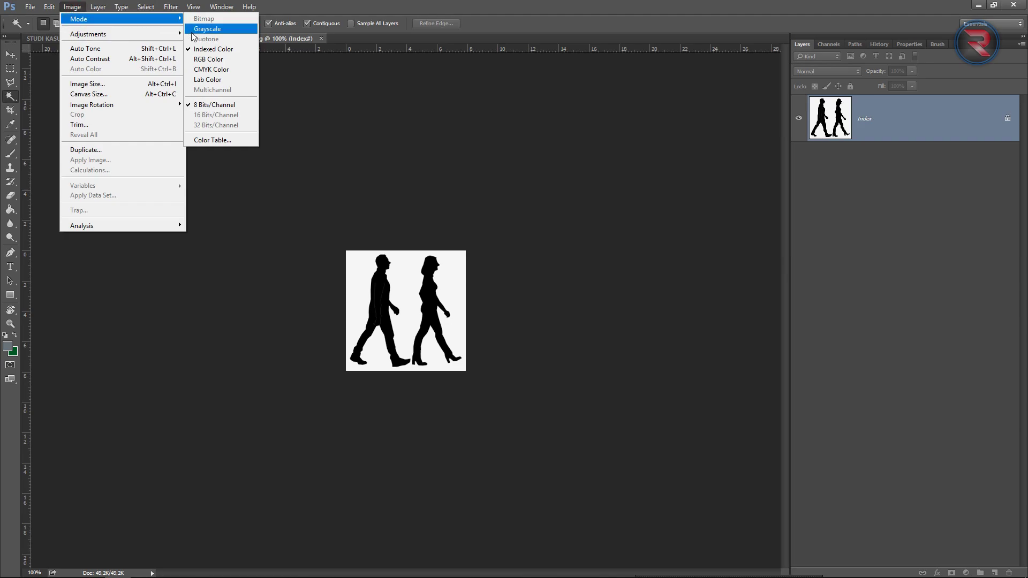
pyautogui.click(210, 60)
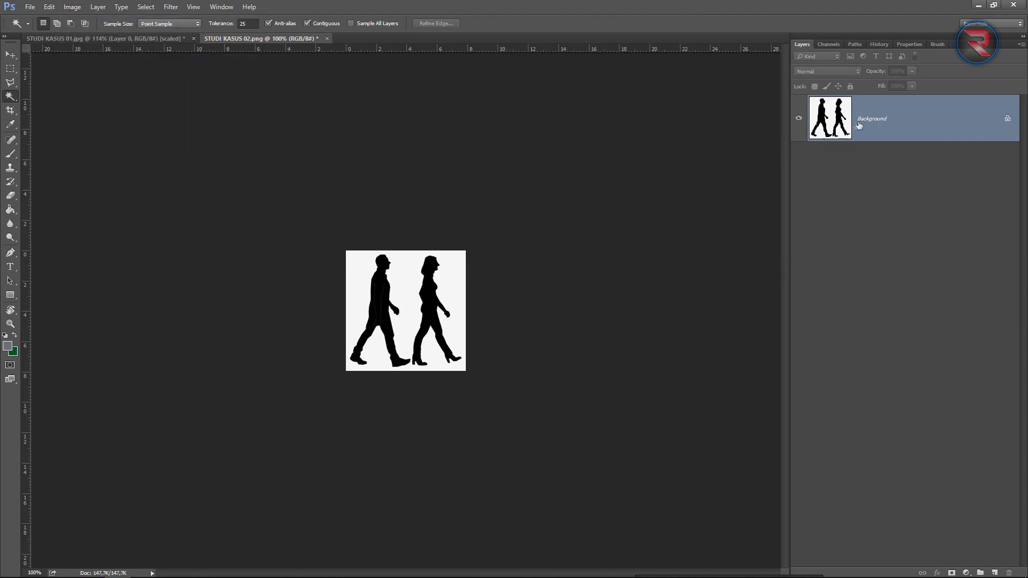
pyautogui.click(1008, 119)
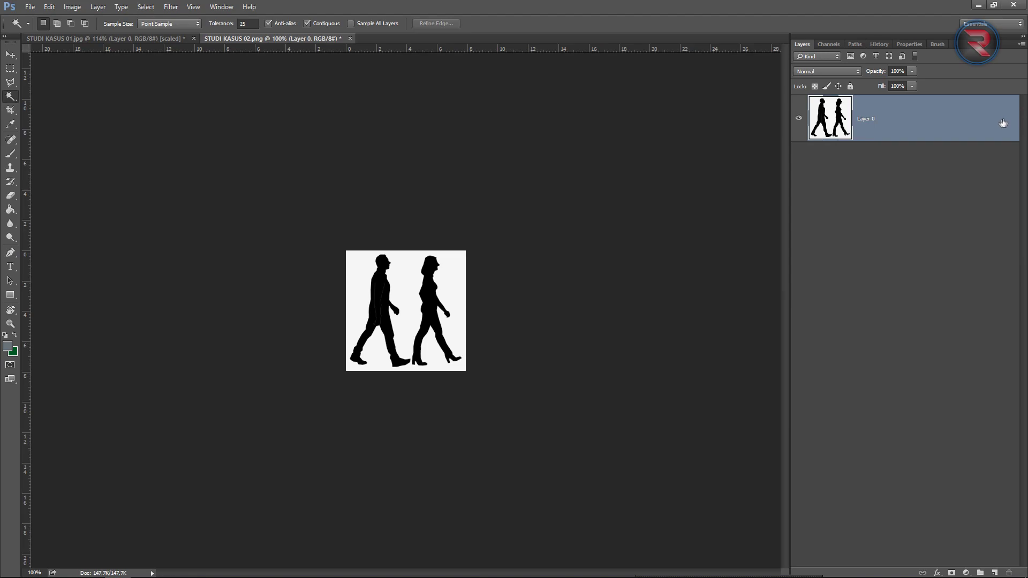
# - Delete the walking couple's white background to transparency, deselect, and bring up Save for Web
pyautogui.scroll(2, 322, 318)
pyautogui.scroll(3, 372, 318)
pyautogui.scroll(2, 372, 318)
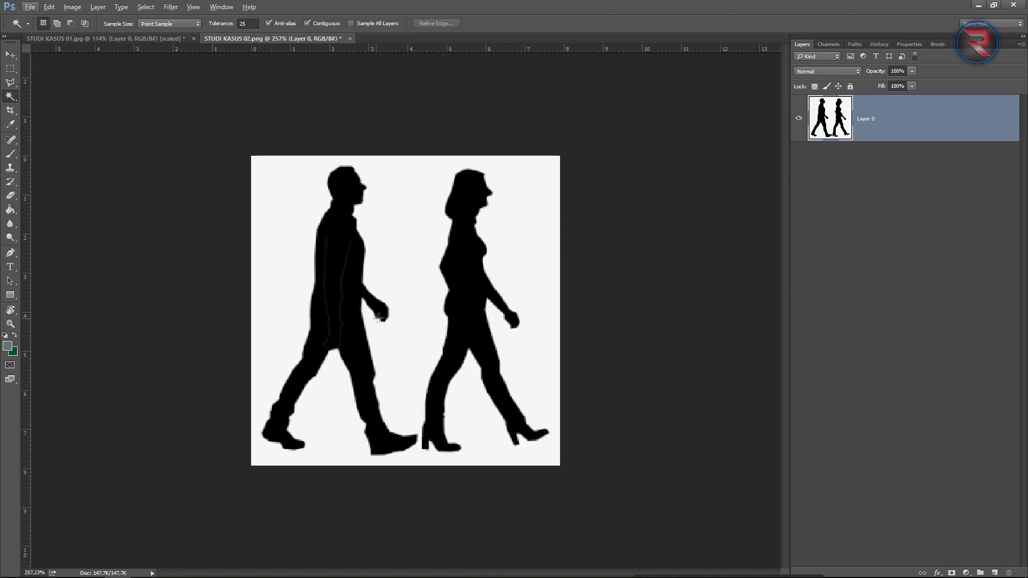
pyautogui.click(400, 238)
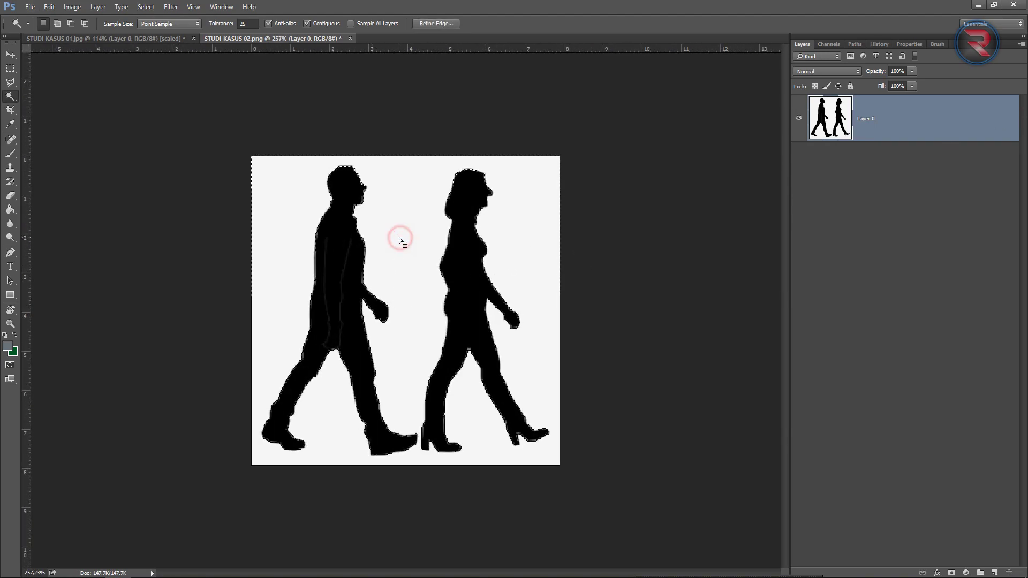
pyautogui.press('Delete')
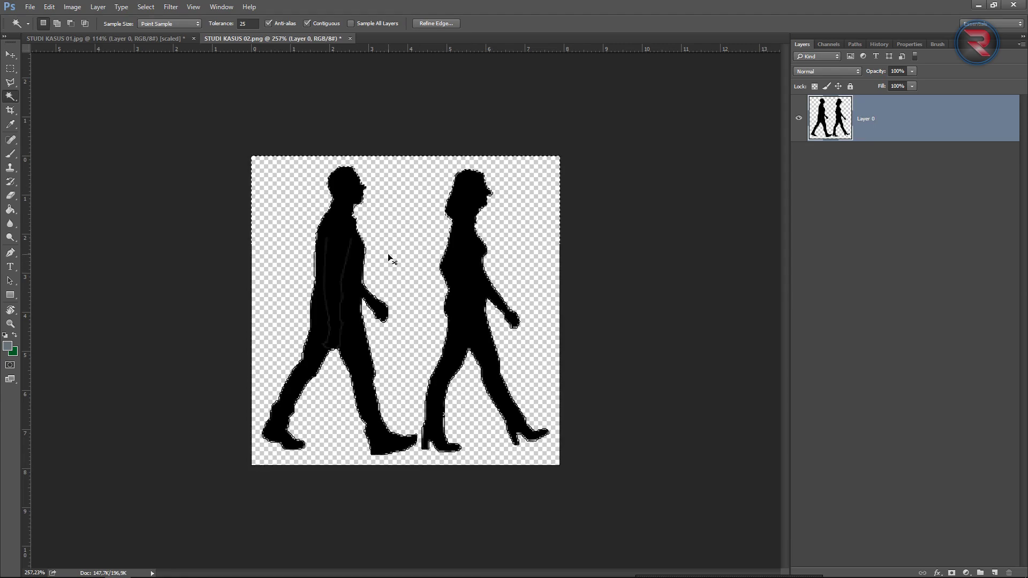
pyautogui.hotkey('ctrl', 'd')
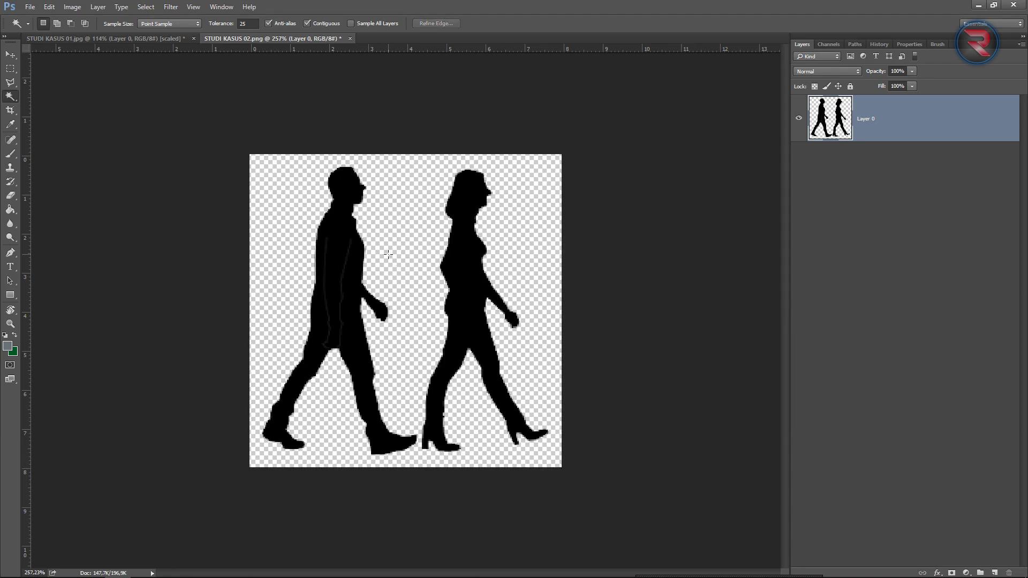
pyautogui.hotkey('ctrl', 'alt', 'shift', 's')
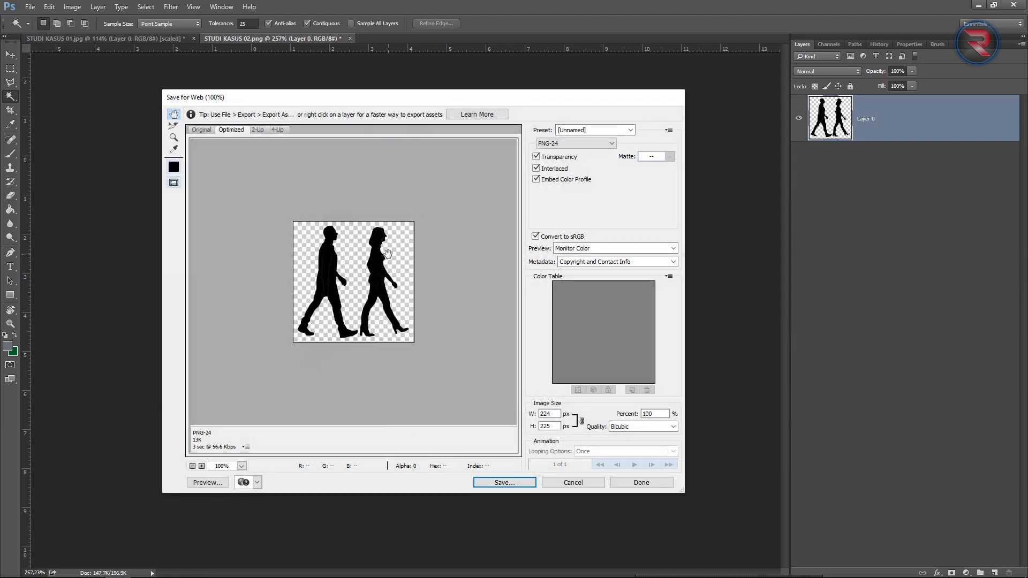
# - Keep PNG-24 as the format and resize the export to 2000 px wide
pyautogui.click(583, 143)
pyautogui.click(580, 144)
pyautogui.doubleClick(550, 414)
pyautogui.write('2000')
pyautogui.click(507, 417)
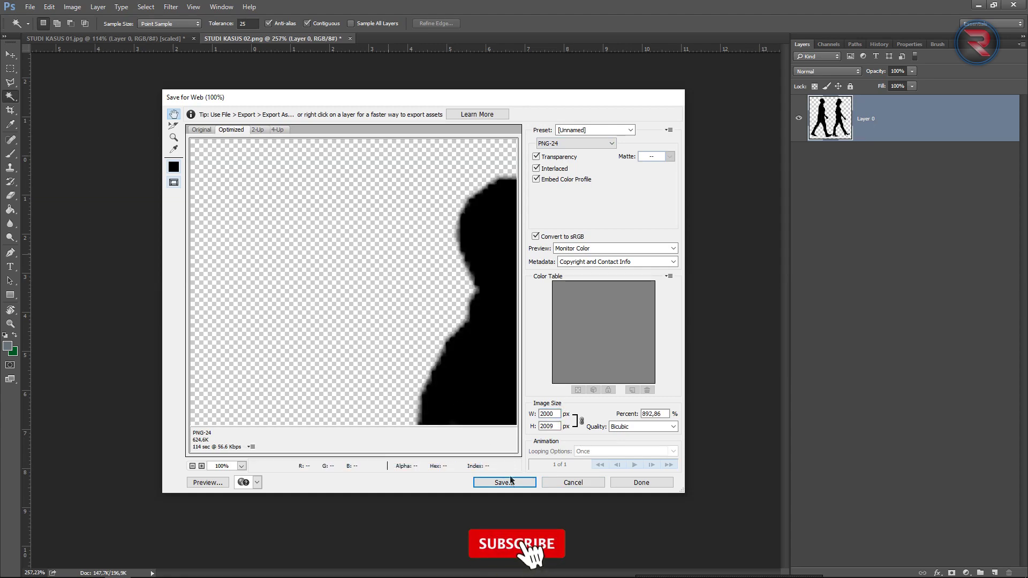
# - Save the PNG as MAN-02.png in the BLACK PEOPLE PNG folder, then return to STUDI KASUS 01.jpg
pyautogui.click(511, 482)
pyautogui.click(301, 189)
pyautogui.doubleClick(294, 305)
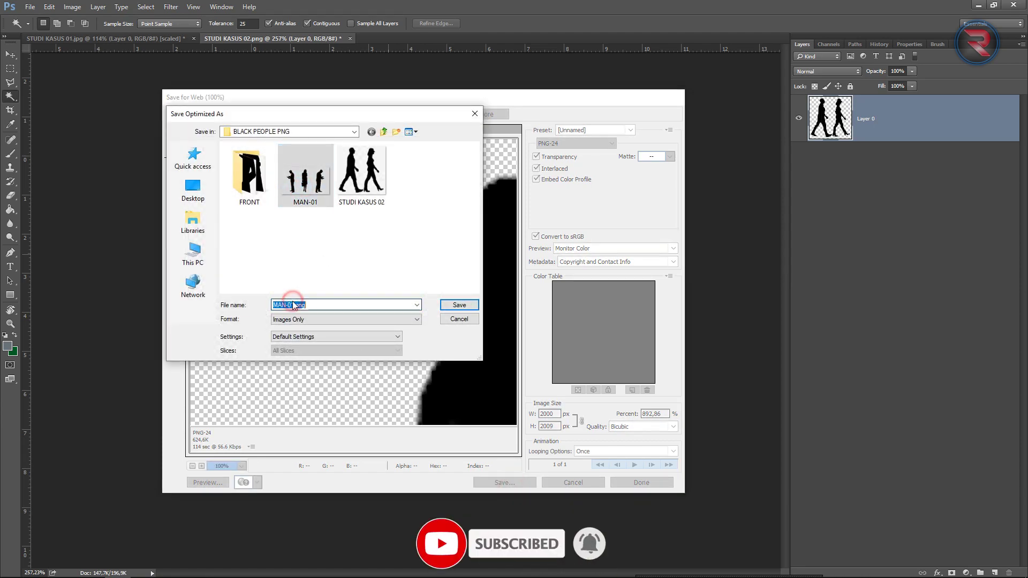
pyautogui.click(296, 305)
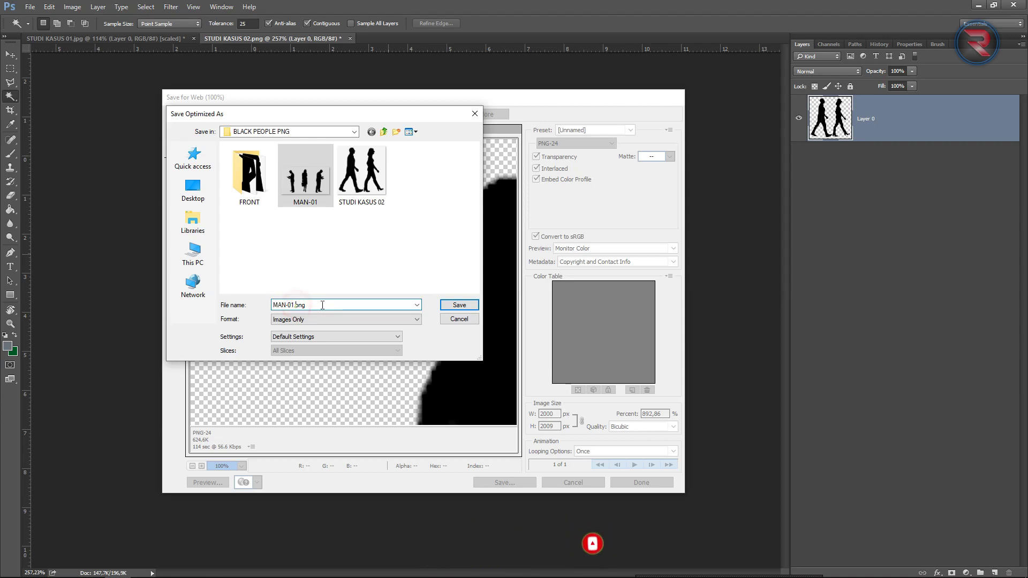
pyautogui.press('Delete')
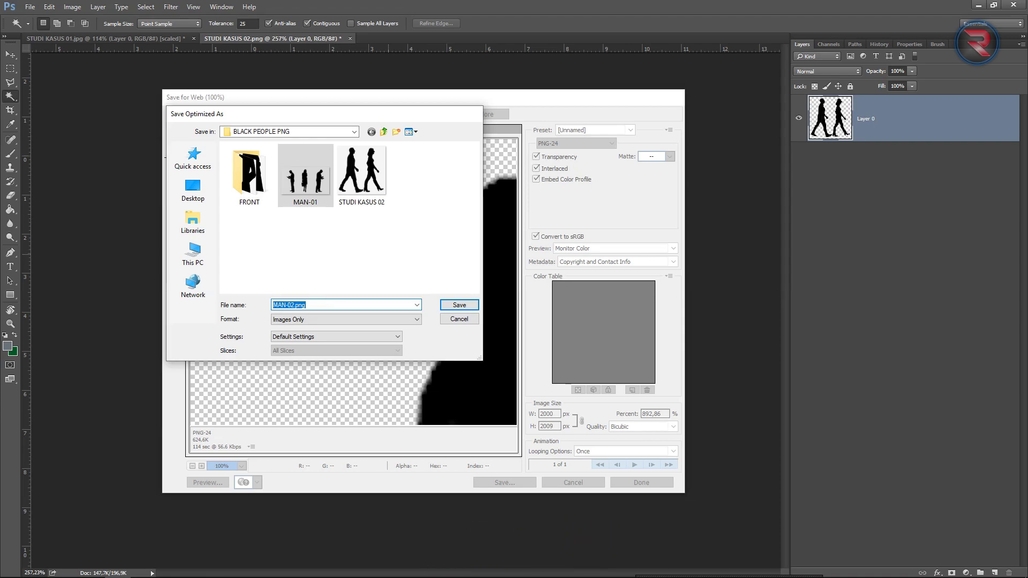
pyautogui.press('Return')
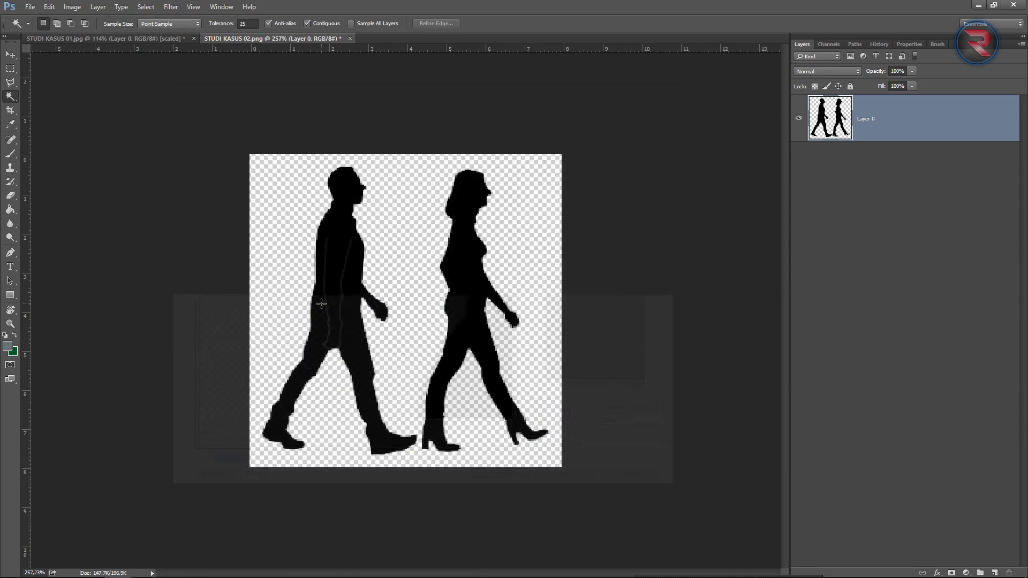
pyautogui.click(169, 38)
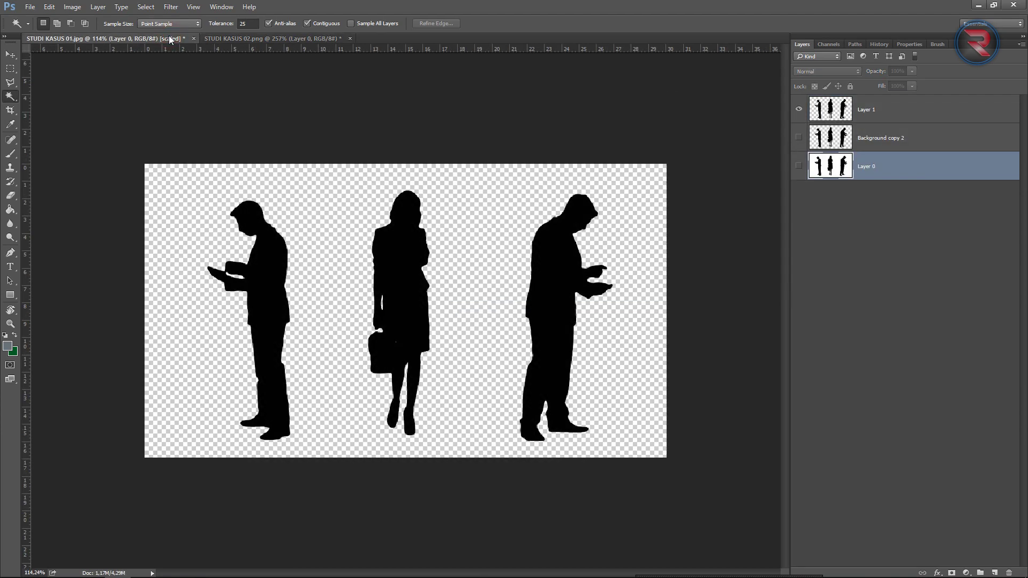